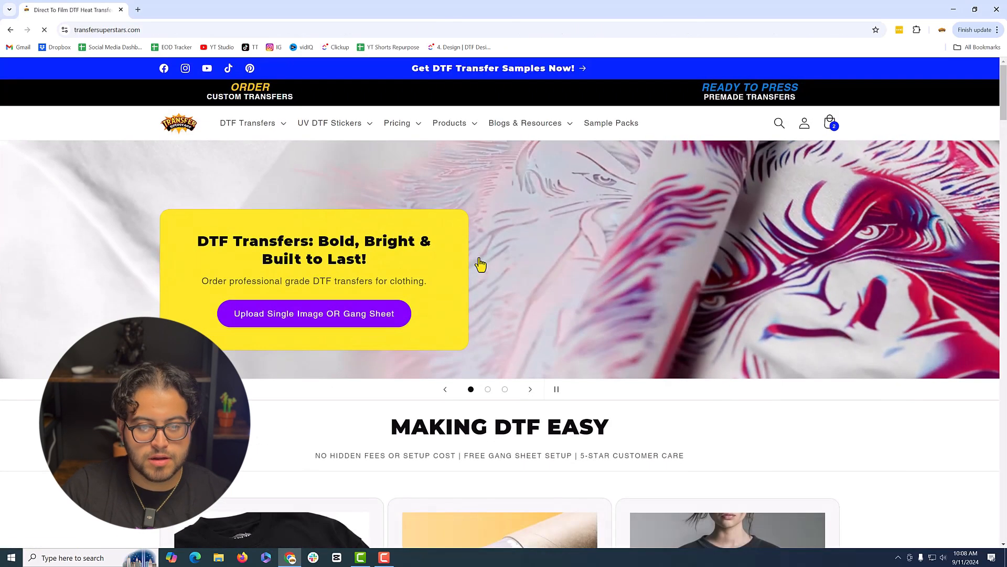
# Open the online DTF gang sheet builder for a 22 in X 12 in sheet and start a brand new gang sheet
pyautogui.click(248, 122)
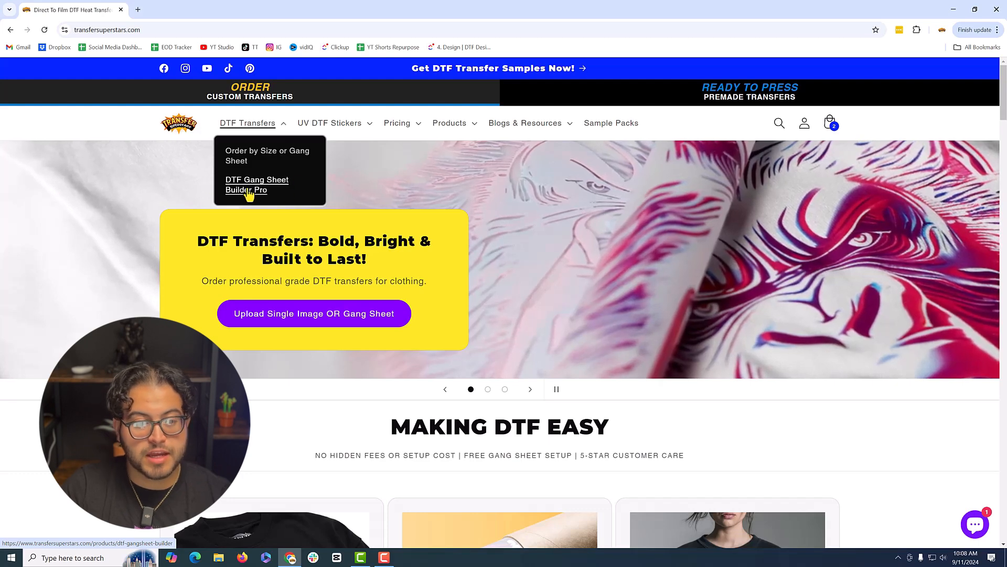
pyautogui.click(530, 389)
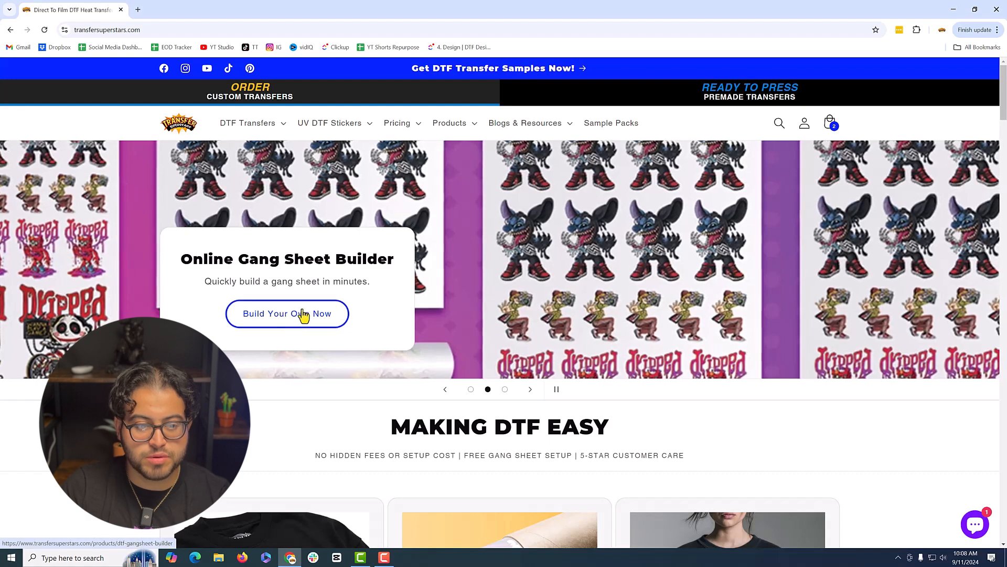
pyautogui.click(304, 314)
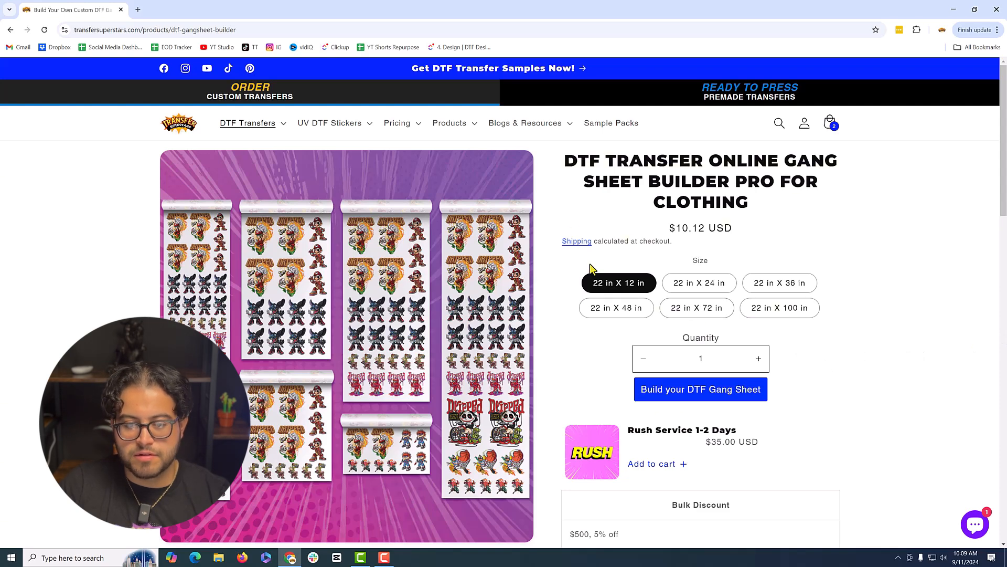
pyautogui.click(671, 394)
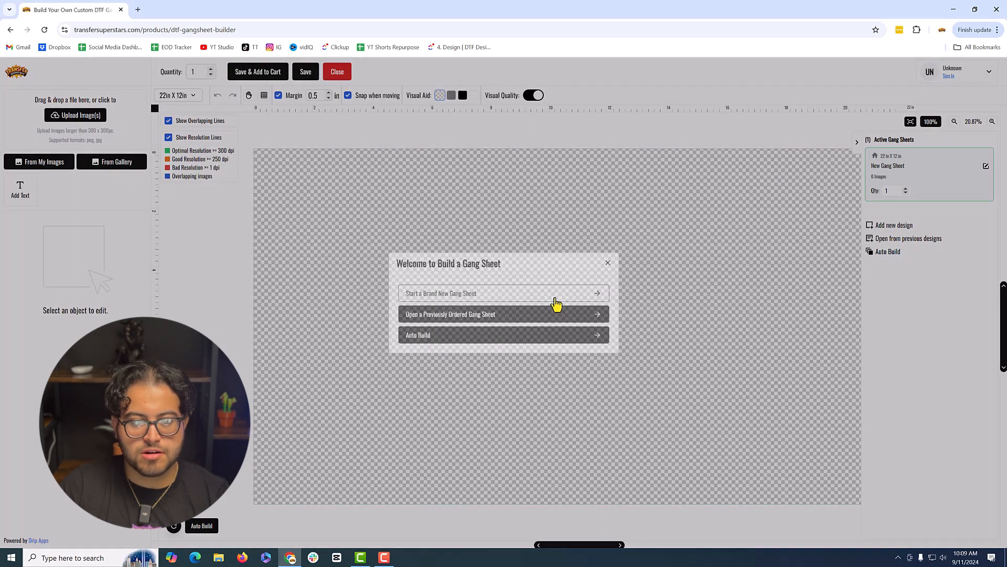
pyautogui.click(557, 303)
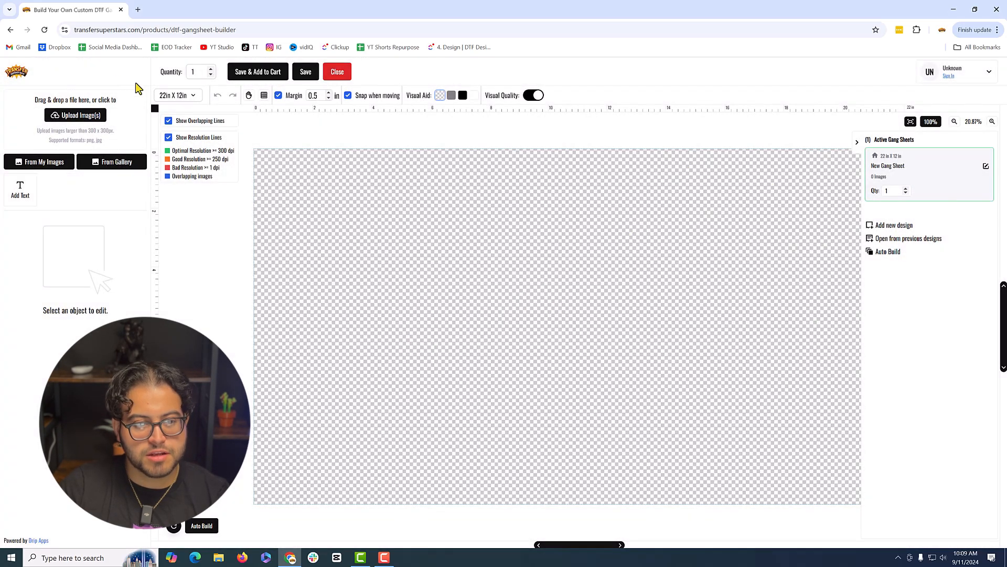
# Try the 22 in X 100 in sheet size and switch back to 22 in X 12 in
pyautogui.click(194, 97)
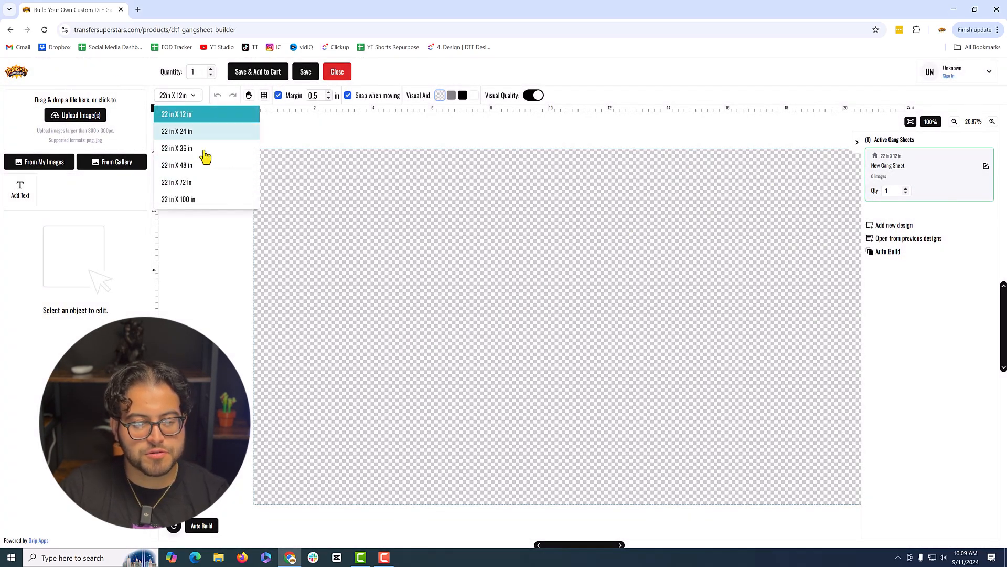
pyautogui.click(184, 200)
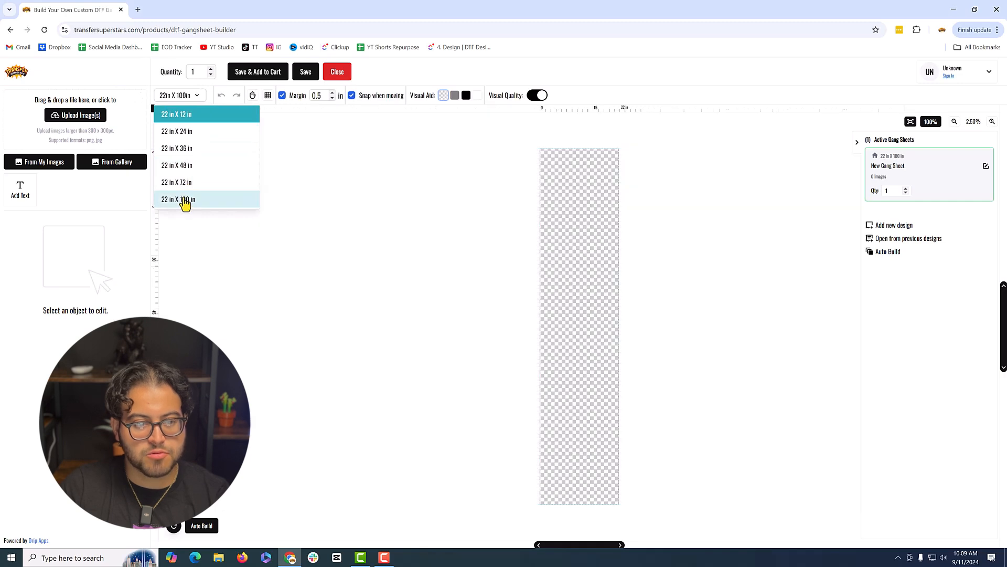
pyautogui.click(195, 98)
pyautogui.click(187, 114)
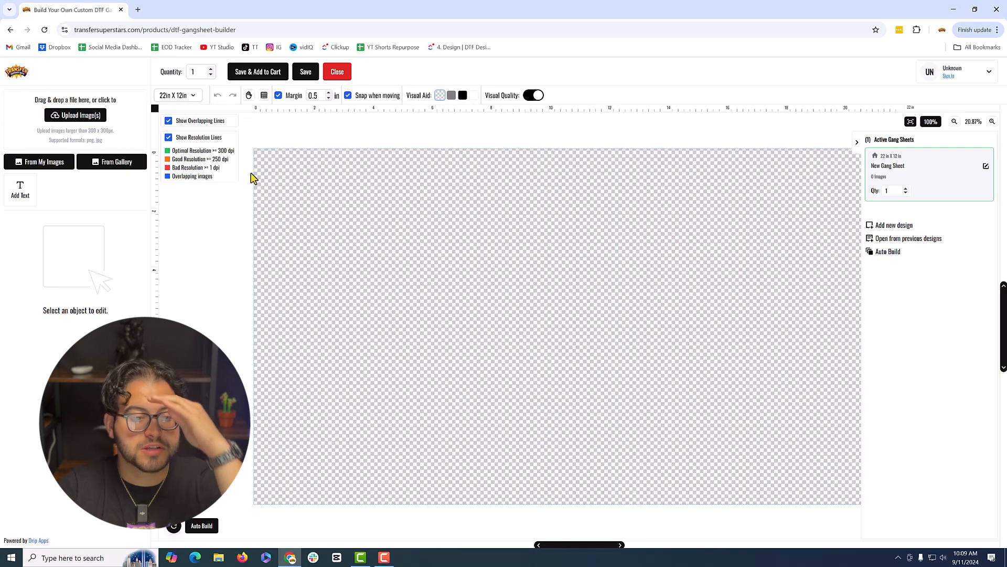
# Upload the images Untitled Project (36).png, (34).png and (33).png from the Downloads folder
pyautogui.click(82, 115)
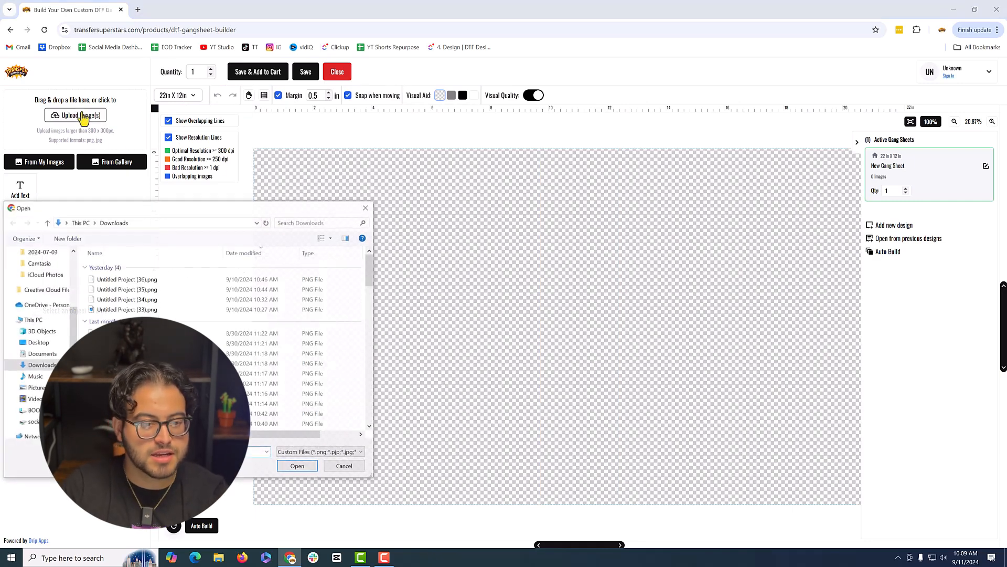
pyautogui.click(140, 281)
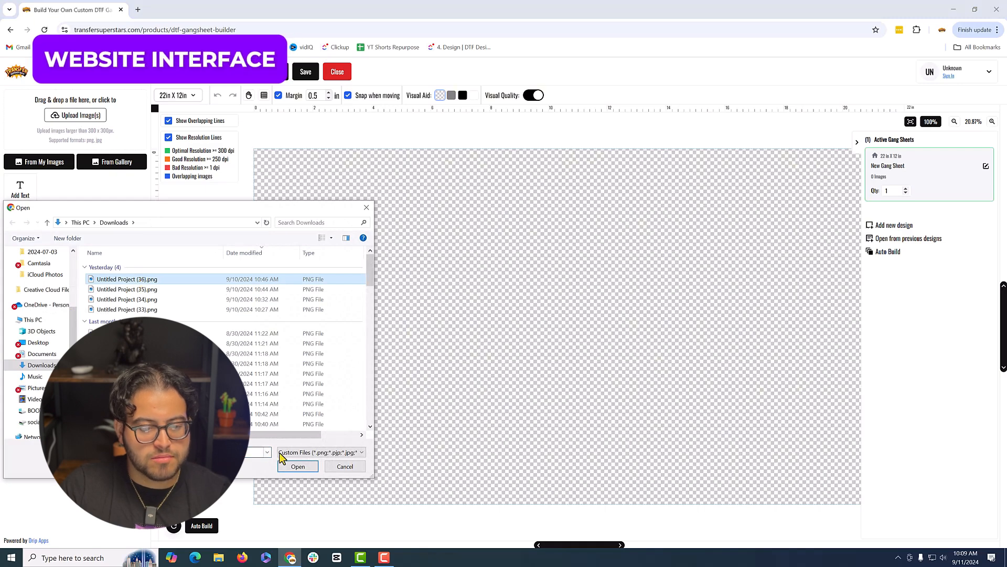
pyautogui.click(296, 468)
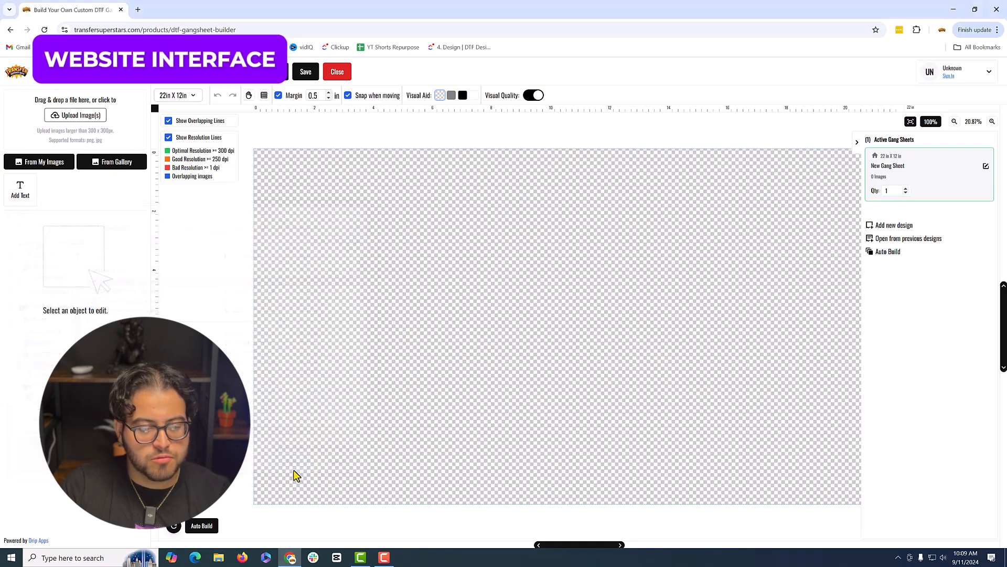
pyautogui.click(90, 124)
pyautogui.click(134, 300)
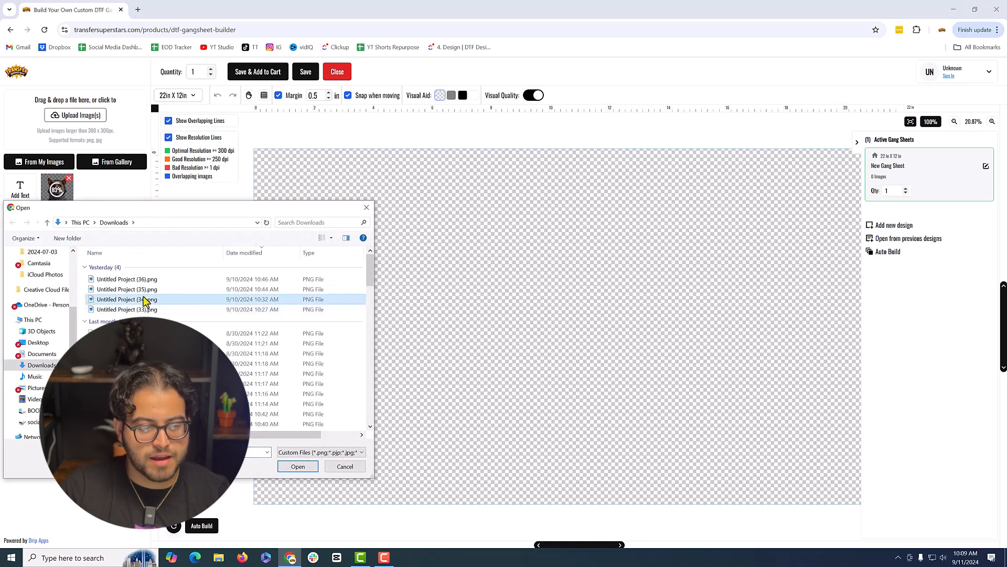
pyautogui.keyDown('shift'); pyautogui.click(139, 311); pyautogui.keyUp('shift')
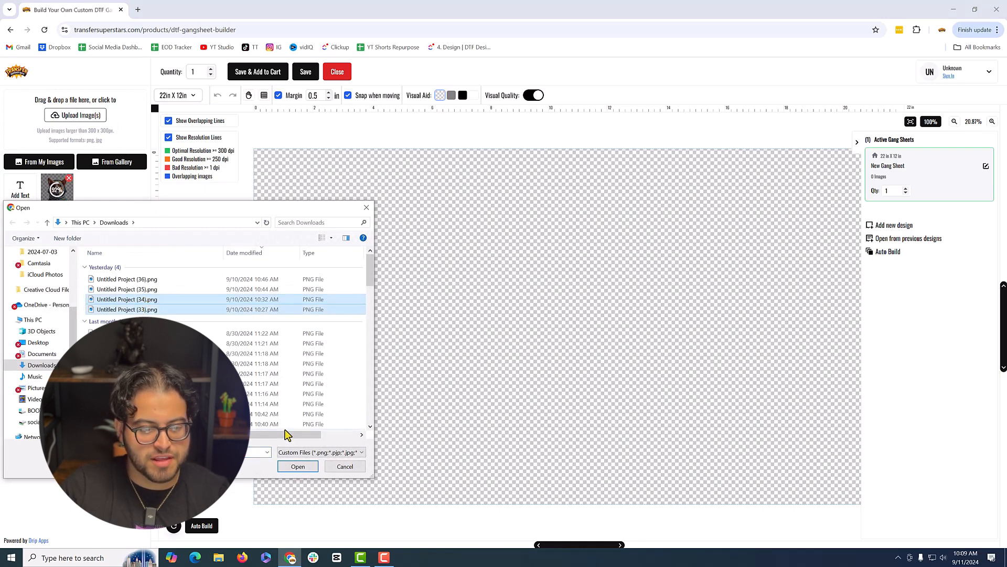
pyautogui.click(292, 469)
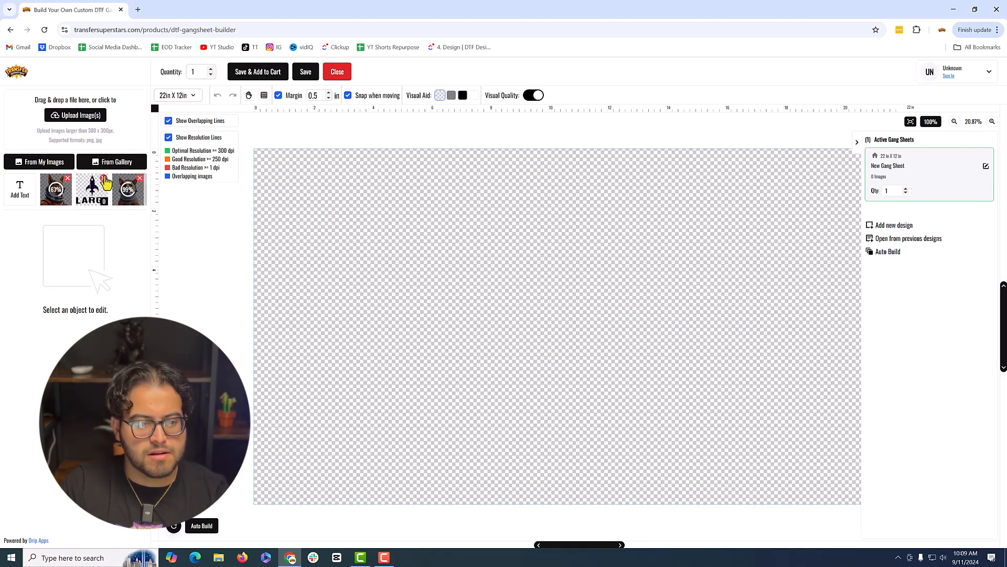
# Place the rocket image with the word LARGE on the sheet and enlarge it to about 10.37 in wide
pyautogui.click(92, 190)
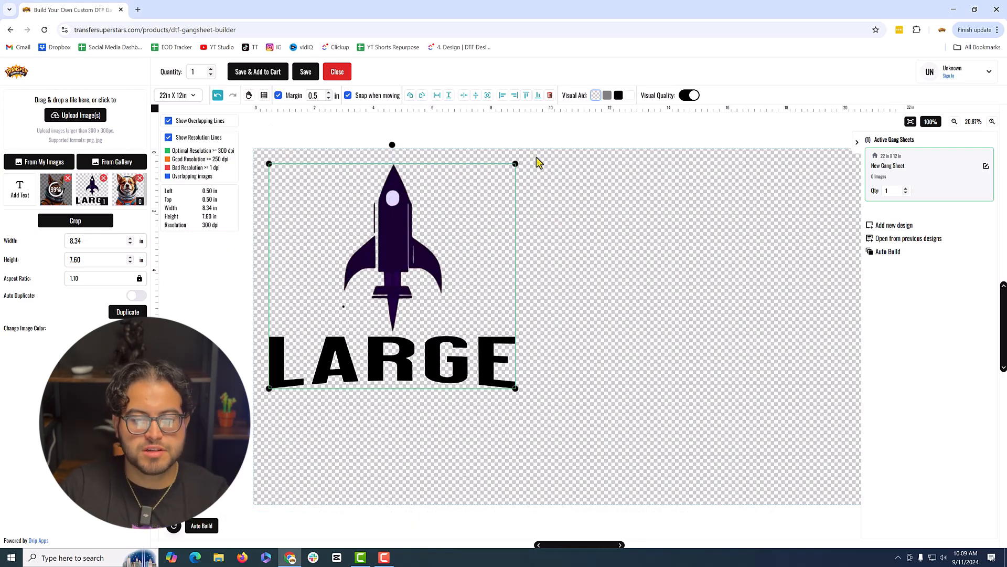
pyautogui.moveTo(516, 165); pyautogui.dragTo(529, 153)
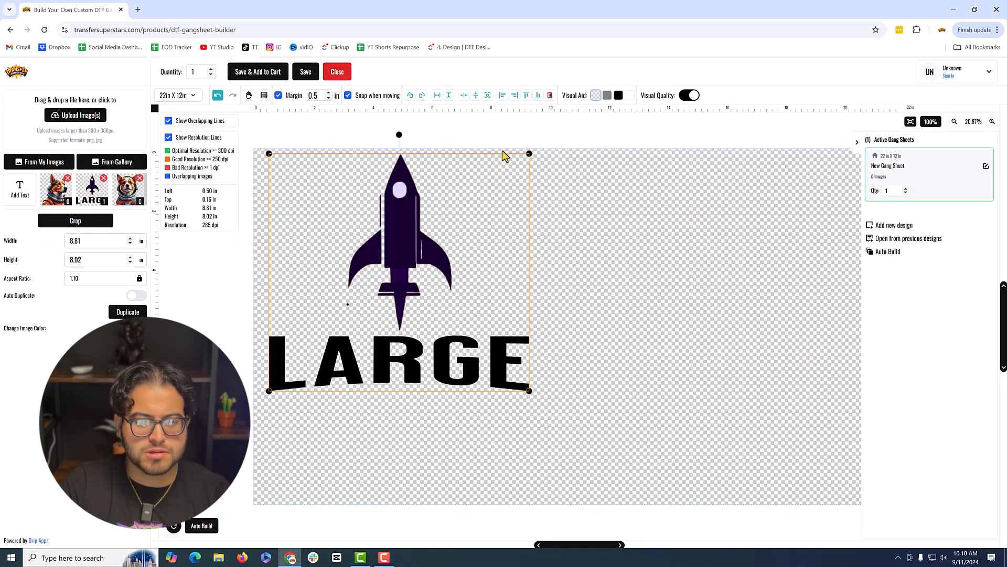
pyautogui.moveTo(529, 152); pyautogui.dragTo(596, 130)
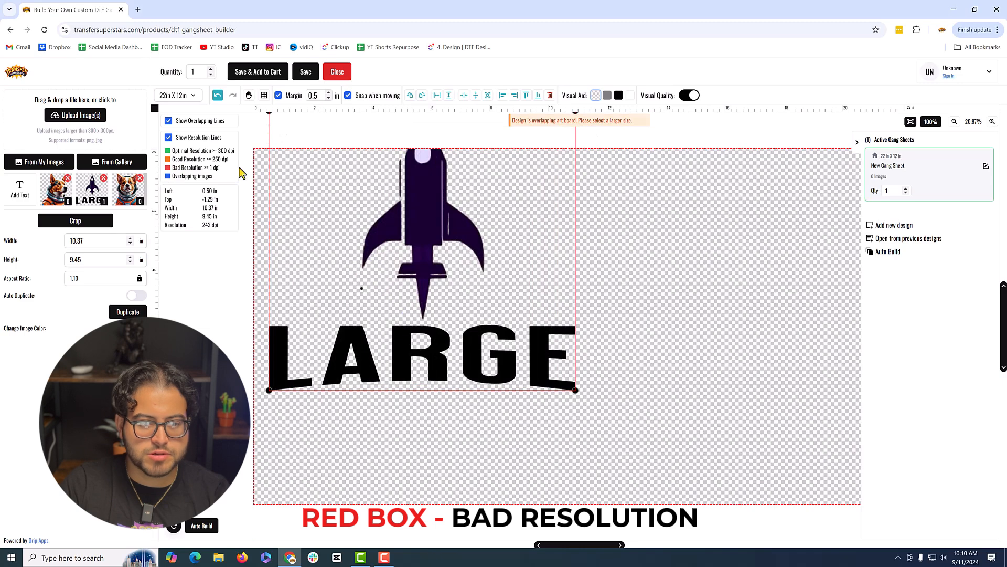
pyautogui.scroll(-1, 530, 137)
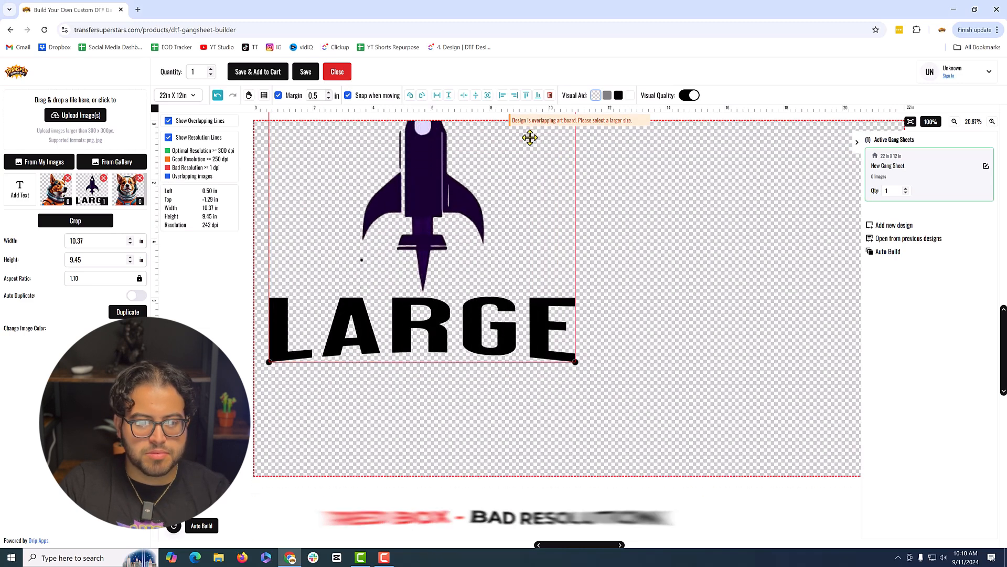
pyautogui.scroll(1, 530, 138)
# Shrink the rocket image and set its width to 1.5 in
pyautogui.moveTo(270, 122); pyautogui.dragTo(328, 192)
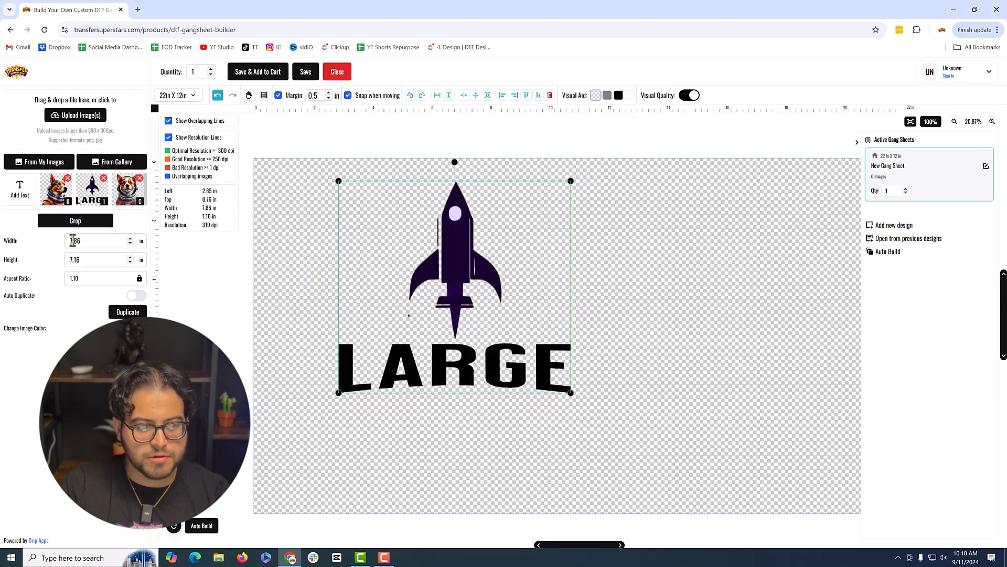
pyautogui.write('1')
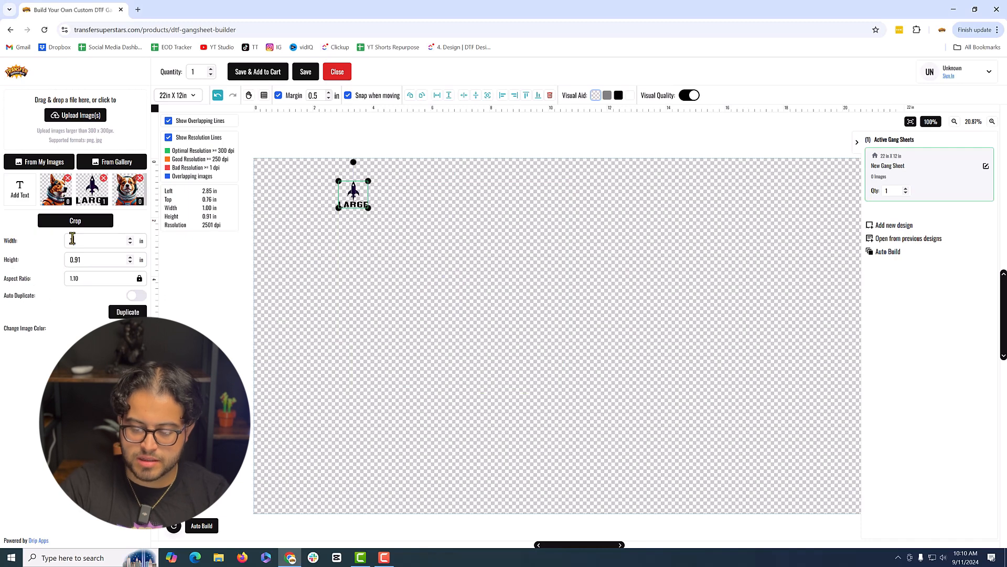
pyautogui.write('.5')
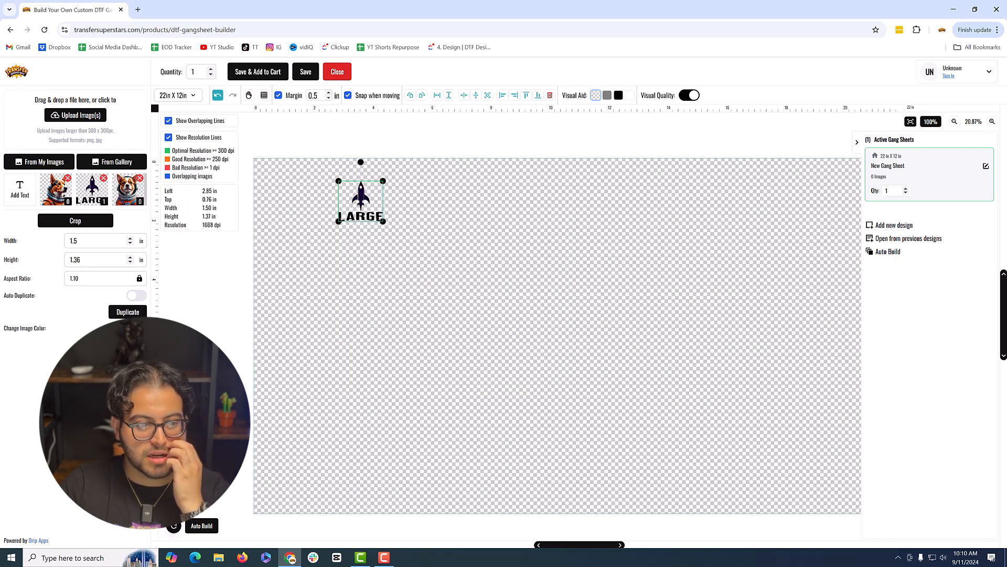
# Duplicate the rocket image and place the copy beside the original without overlap, about 4.65 in from the sheet's left edge
pyautogui.click(127, 312)
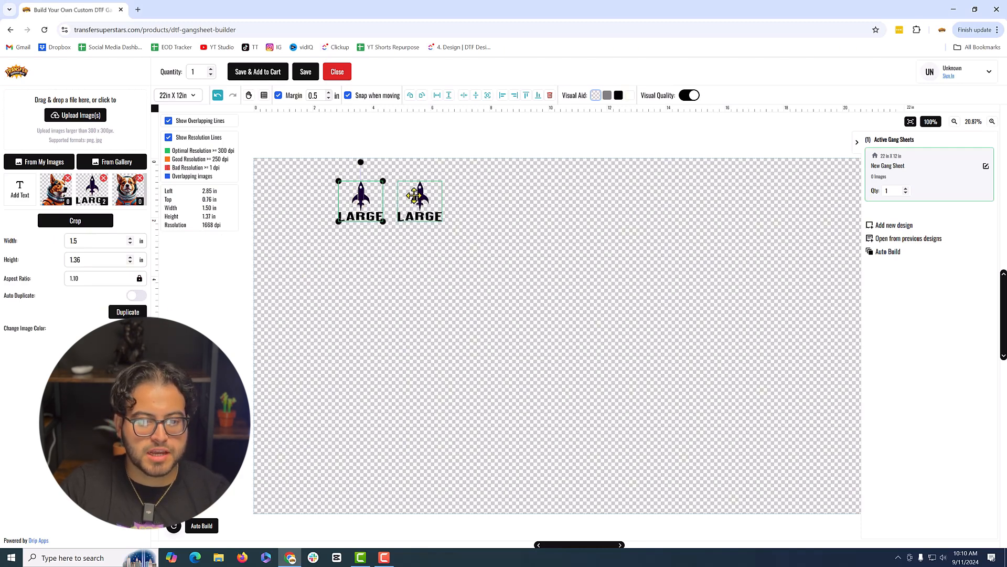
pyautogui.moveTo(415, 195); pyautogui.dragTo(397, 195)
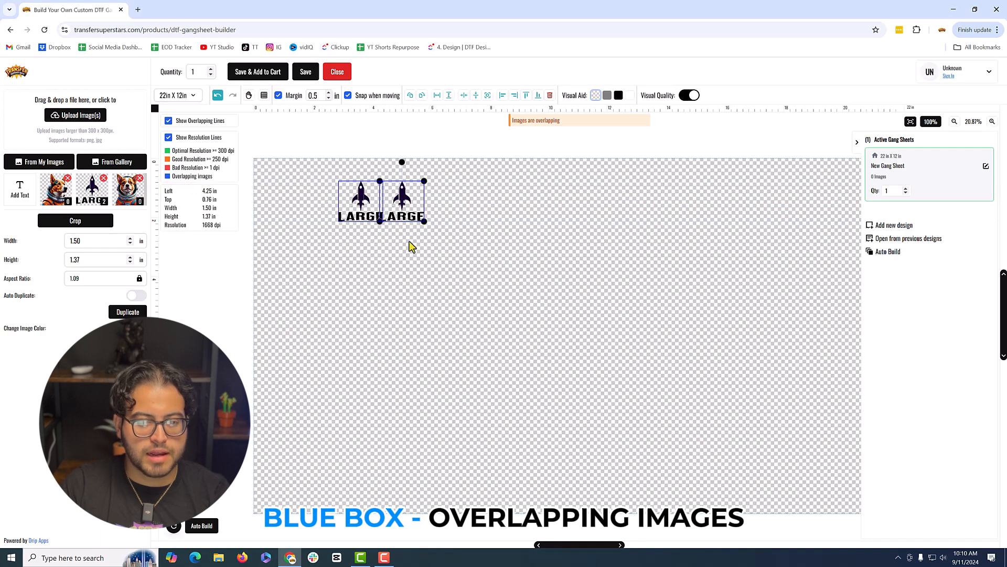
pyautogui.moveTo(396, 205); pyautogui.dragTo(409, 203)
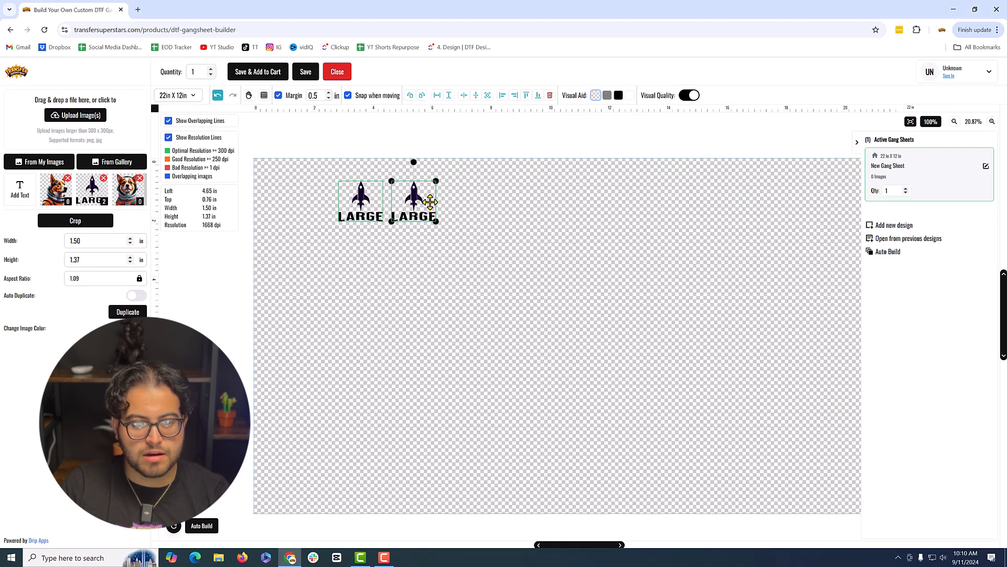
# Rotate the rocket copy a quarter turn clockwise, move it away from the original, and rotate it back upright
pyautogui.click(421, 96)
pyautogui.moveTo(418, 197); pyautogui.dragTo(339, 181)
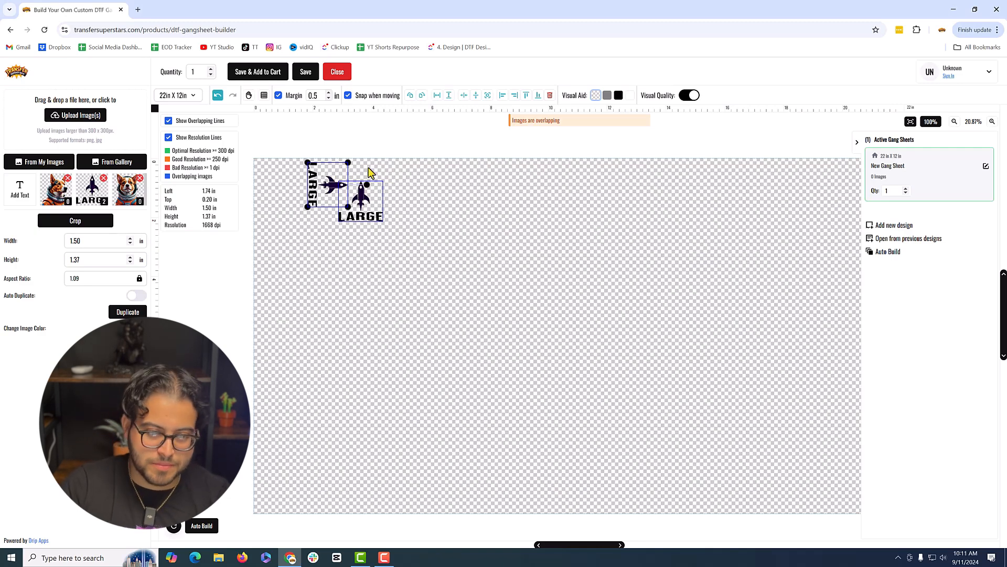
pyautogui.moveTo(326, 183); pyautogui.dragTo(453, 213)
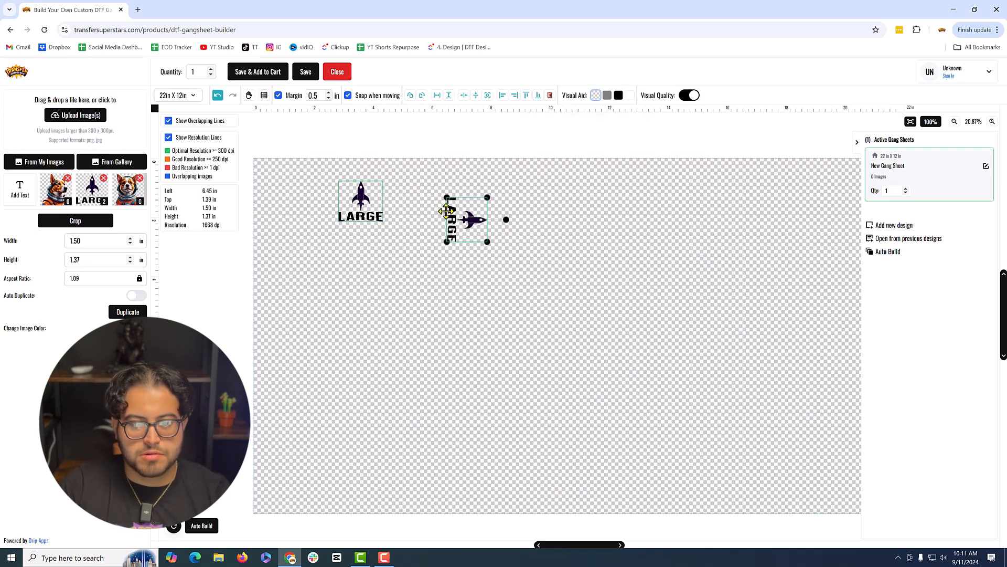
pyautogui.click(408, 99)
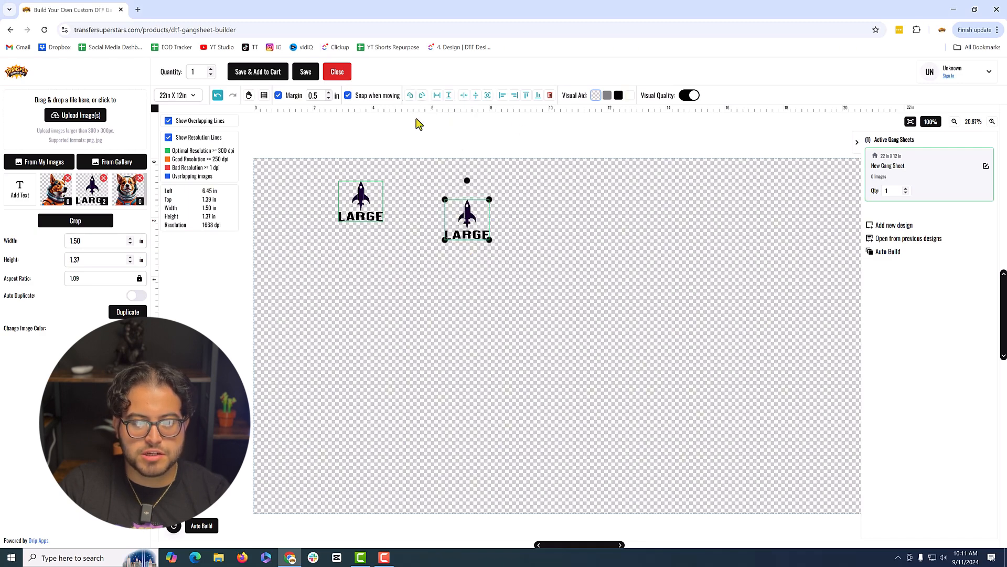
pyautogui.click(421, 97)
pyautogui.click(410, 96)
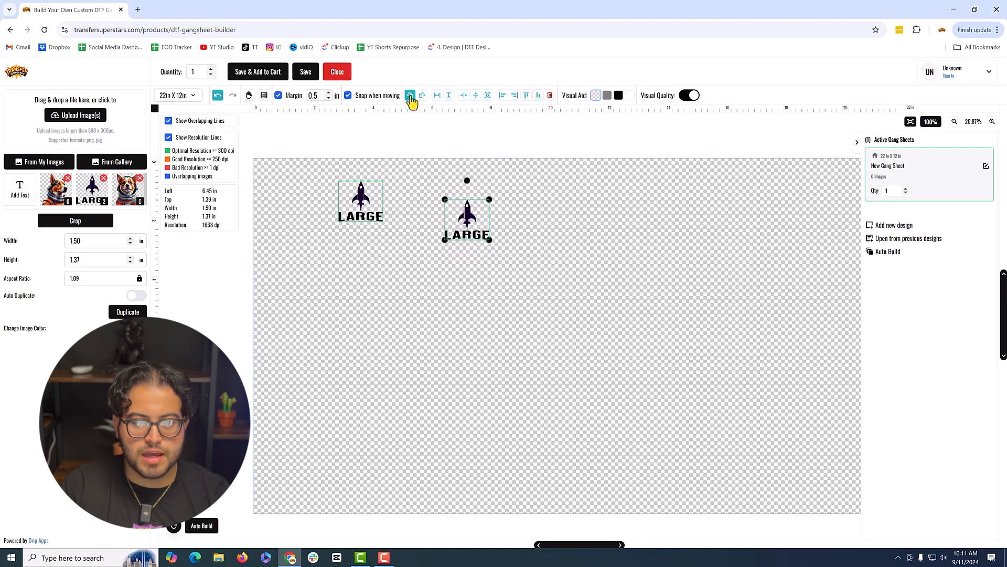
# Try fitting the rocket copy to the sheet's width, undo it, and move the rocket image toward the sheet's middle
pyautogui.click(436, 96)
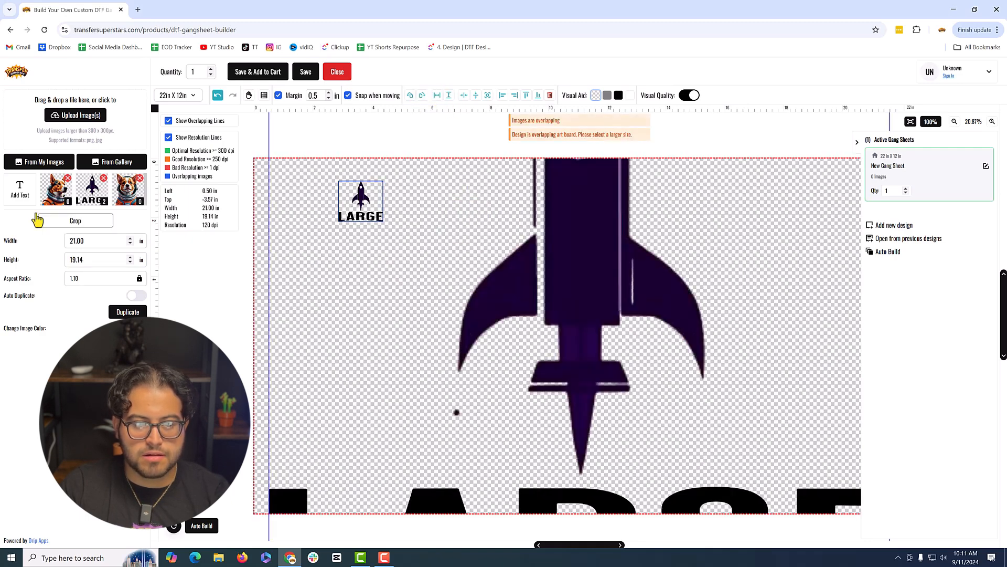
pyautogui.hotkey('ctrl', 'z')
pyautogui.moveTo(362, 160); pyautogui.dragTo(554, 233)
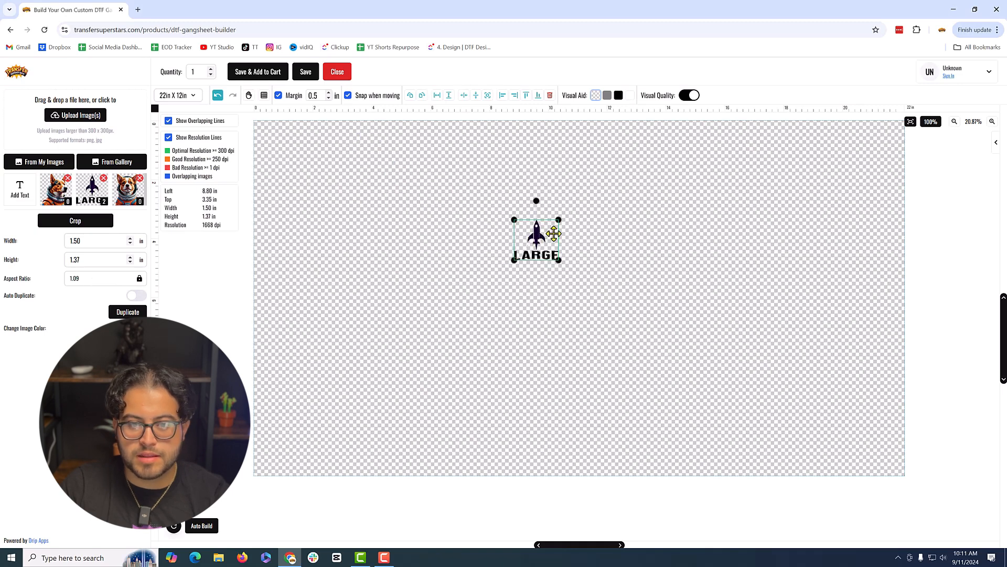
# Set the visual aid background to grey and enlarge the rocket image to about 6.45 in wide, keeping it near the sheet's middle
pyautogui.click(607, 96)
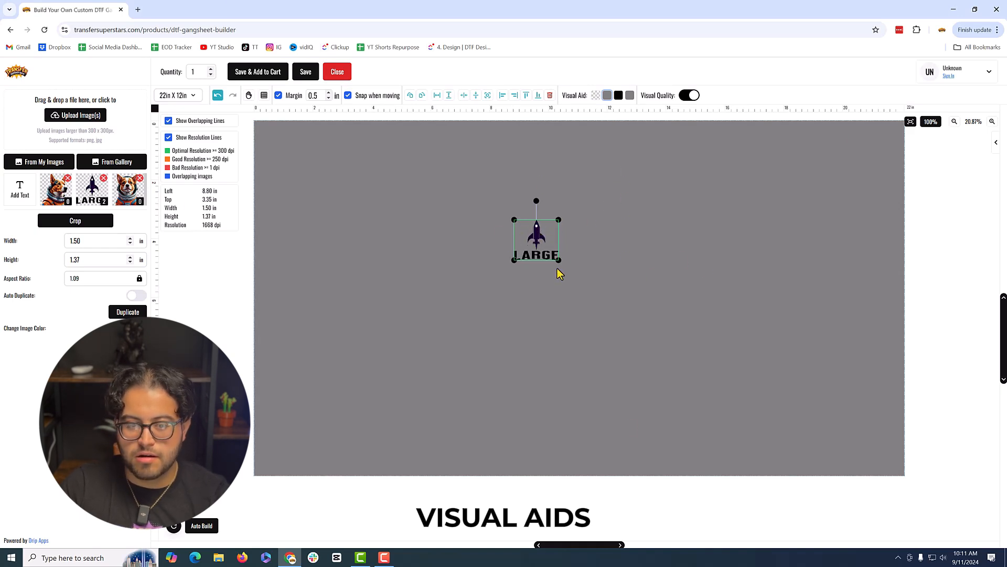
pyautogui.moveTo(558, 258); pyautogui.dragTo(705, 392)
pyautogui.moveTo(612, 279); pyautogui.dragTo(561, 252)
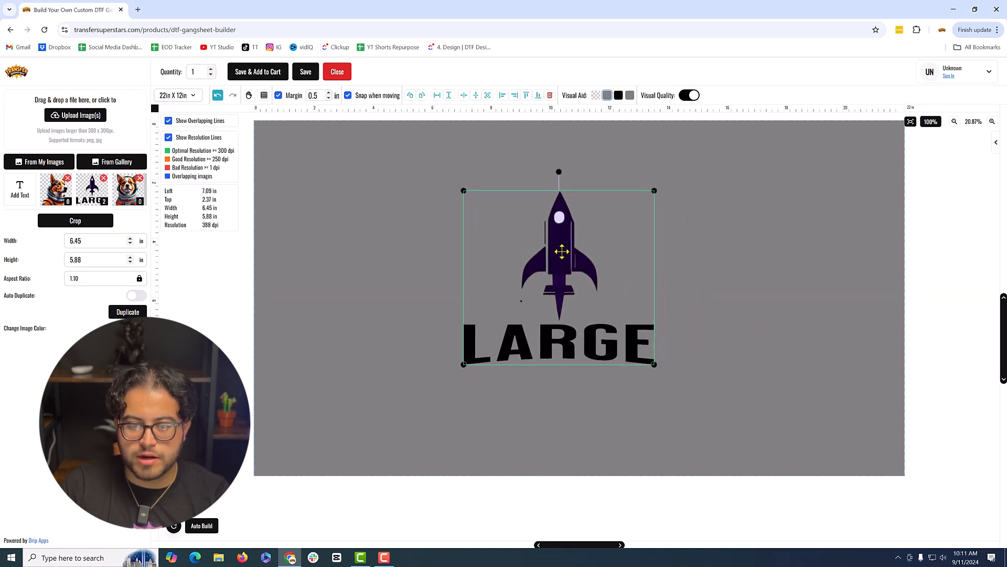
# Preview the rocket design on a black background, and set the custom visual aid color to white
pyautogui.click(618, 95)
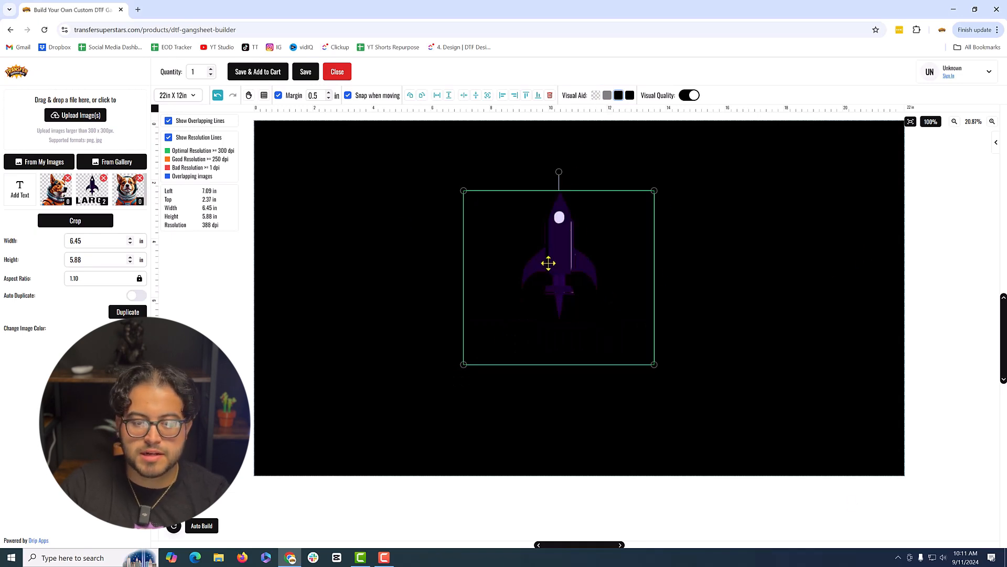
pyautogui.click(630, 95)
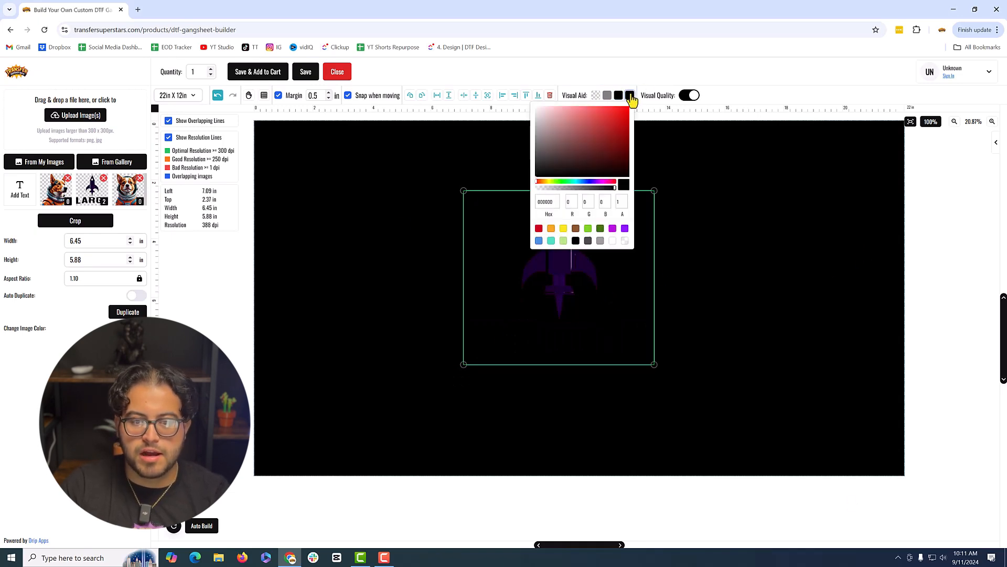
pyautogui.click(612, 241)
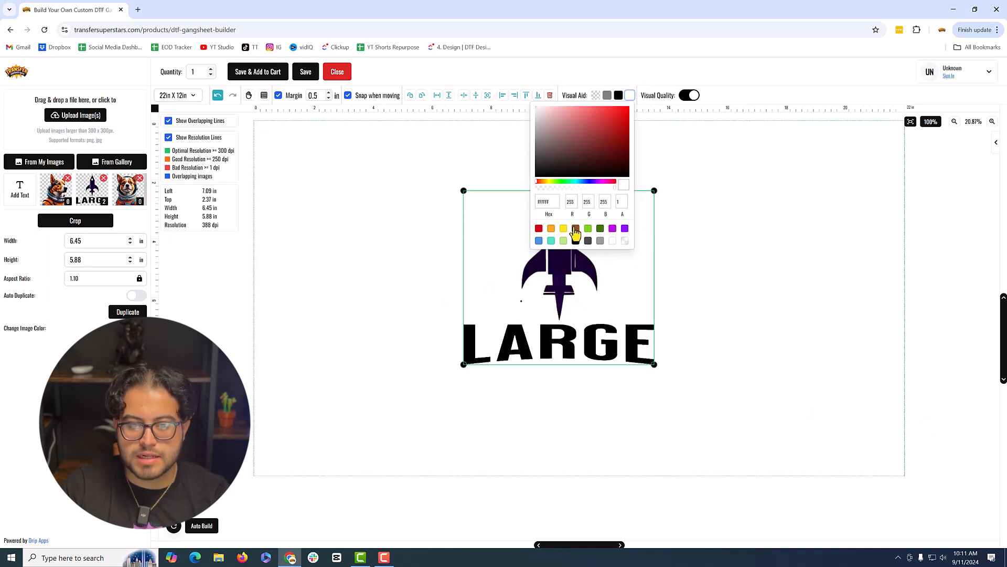
# Preview the rocket design on orange, red and blue backgrounds, and return the visual aid to transparent
pyautogui.click(551, 230)
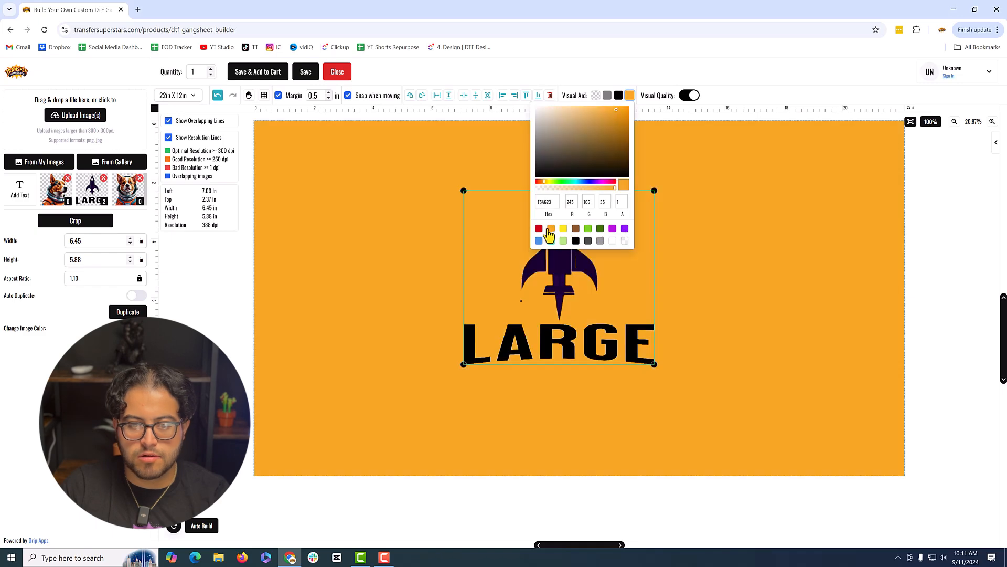
pyautogui.click(539, 229)
pyautogui.click(539, 240)
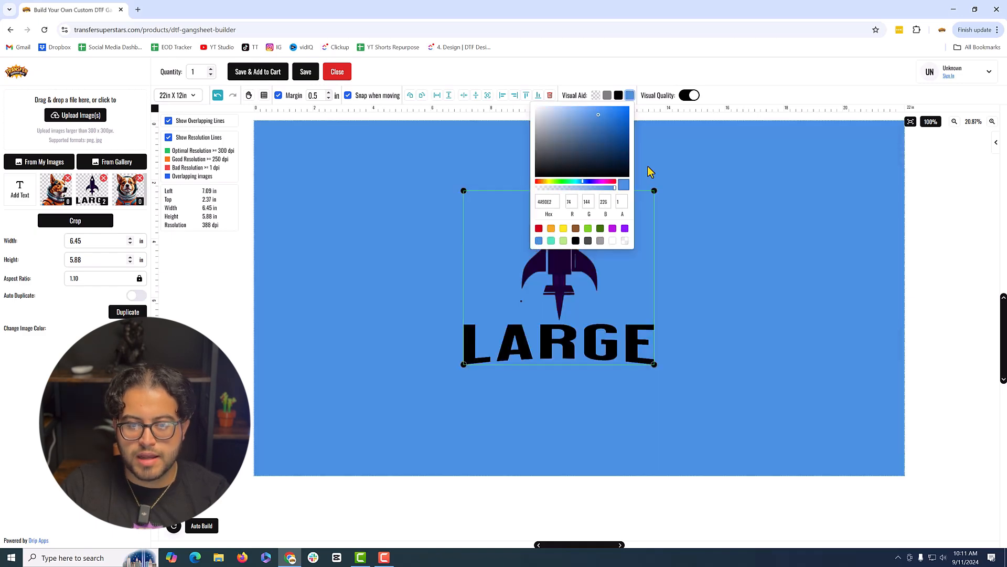
pyautogui.click(596, 96)
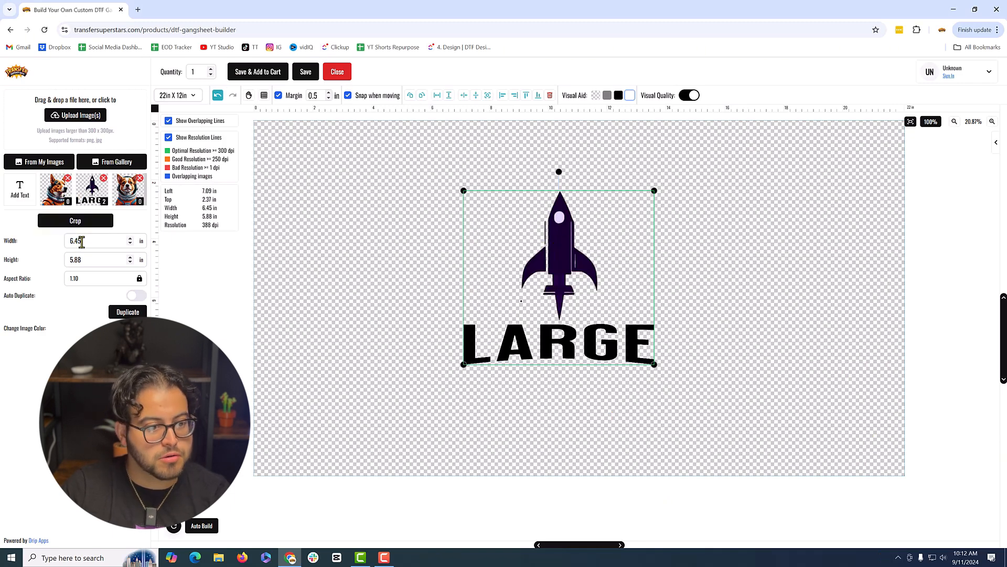
# Set the rocket image's width to 1.5 in and move it close to the sheet's right edge
pyautogui.write('1.5')
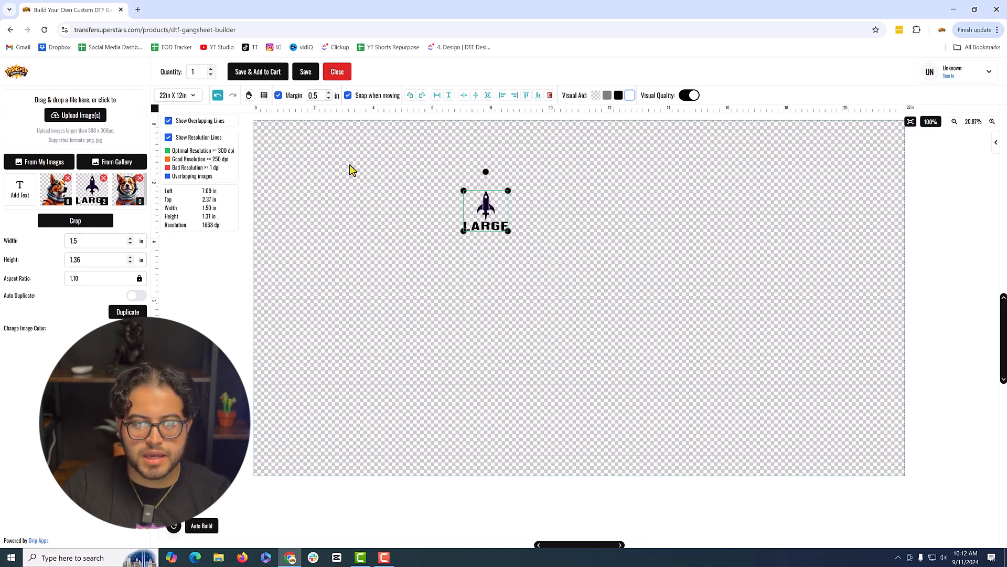
pyautogui.moveTo(485, 218); pyautogui.dragTo(846, 255)
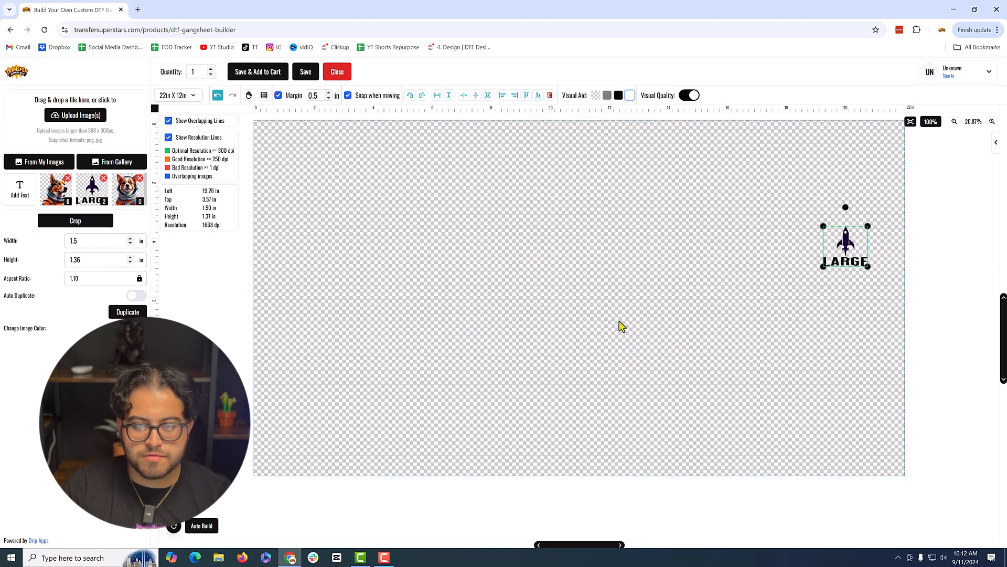
# Add the side-facing astronaut dog to the sheet, set its width to 10 in, and move it fully inside the sheet boundary
pyautogui.scroll(1, 734, 362)
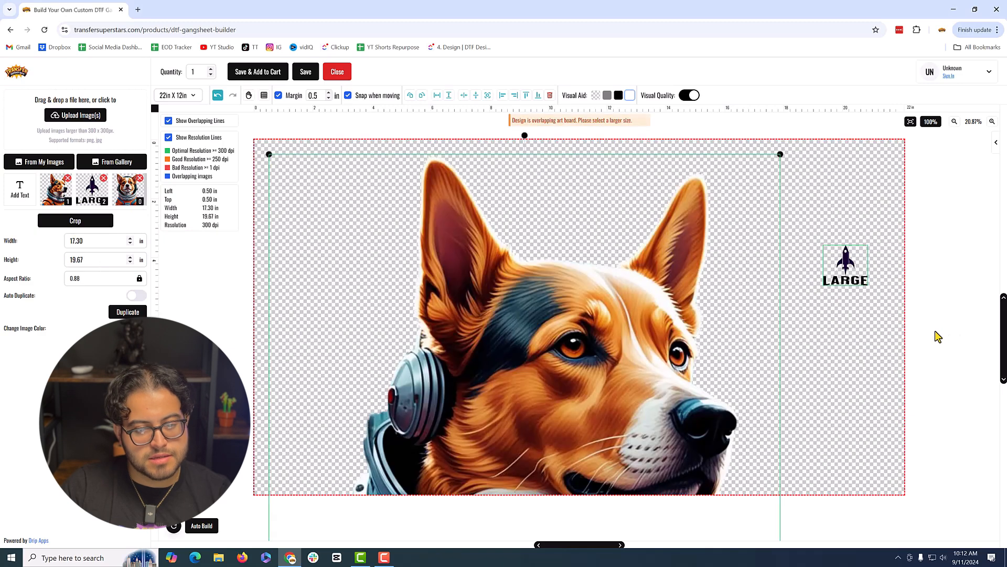
pyautogui.doubleClick(82, 241)
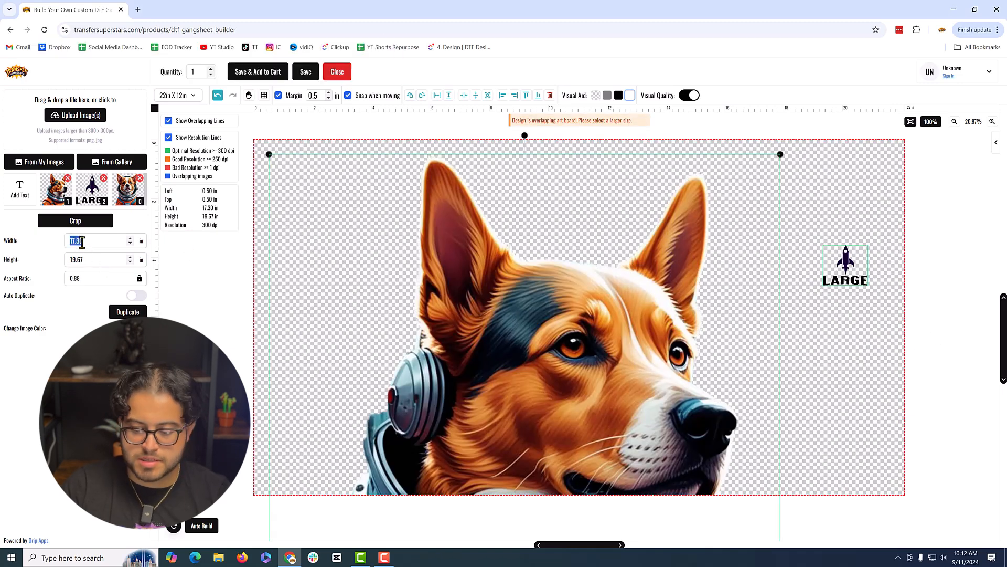
pyautogui.write('10')
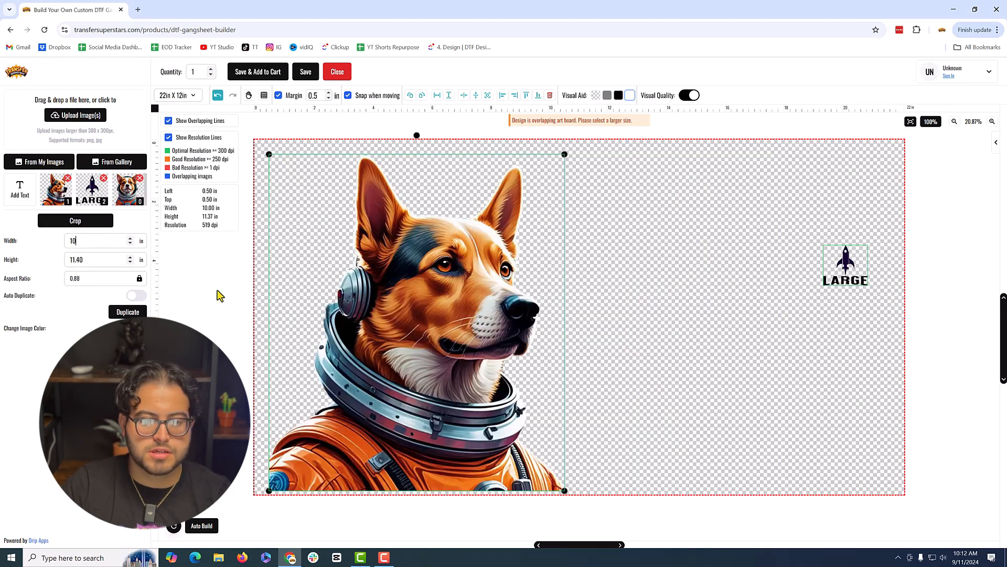
pyautogui.moveTo(502, 312)
pyautogui.mouseDown()
pyautogui.moveTo(487, 297)
pyautogui.moveTo(493, 306)
pyautogui.mouseUp()
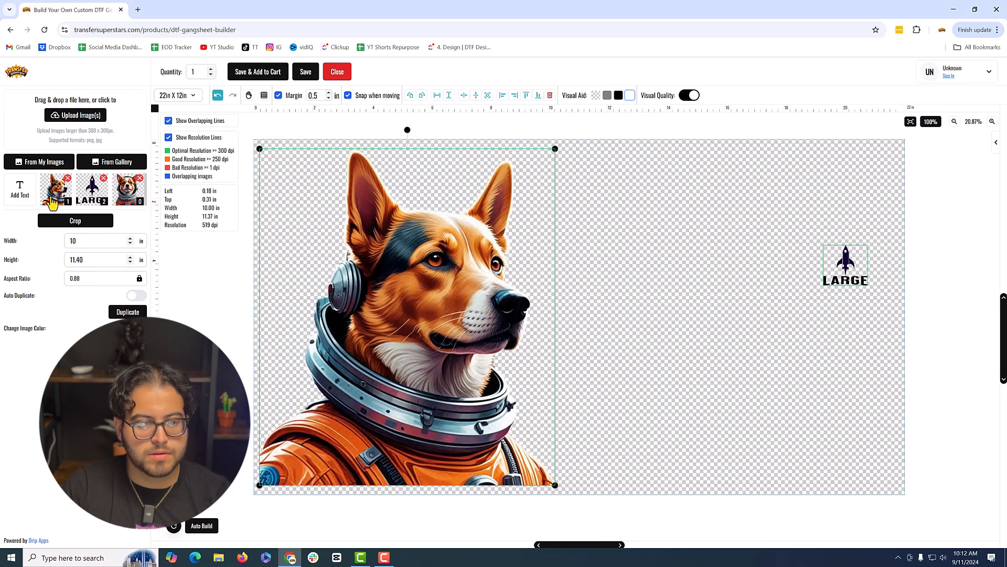
# Add the front-facing astronaut dog 3.5 in wide beside the large dog, and move the rocket to the sheet's lower right corner
pyautogui.click(133, 199)
pyautogui.doubleClick(77, 240)
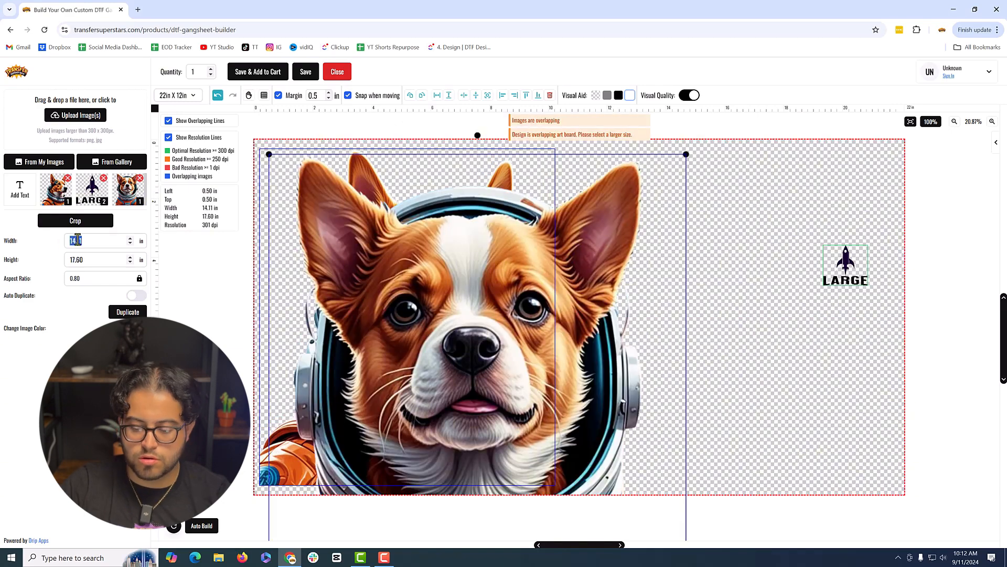
pyautogui.write('3.5')
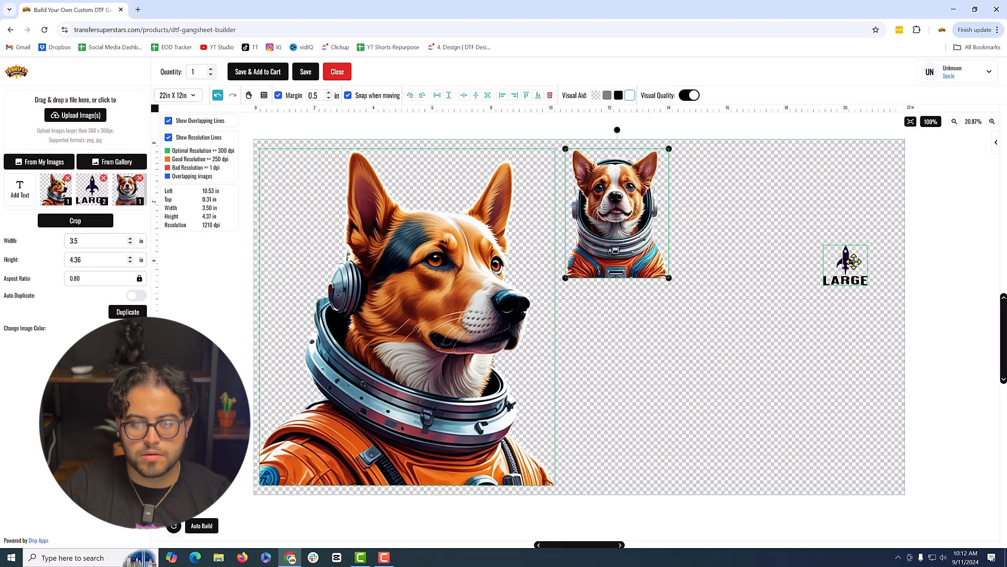
pyautogui.moveTo(845, 265); pyautogui.dragTo(861, 465)
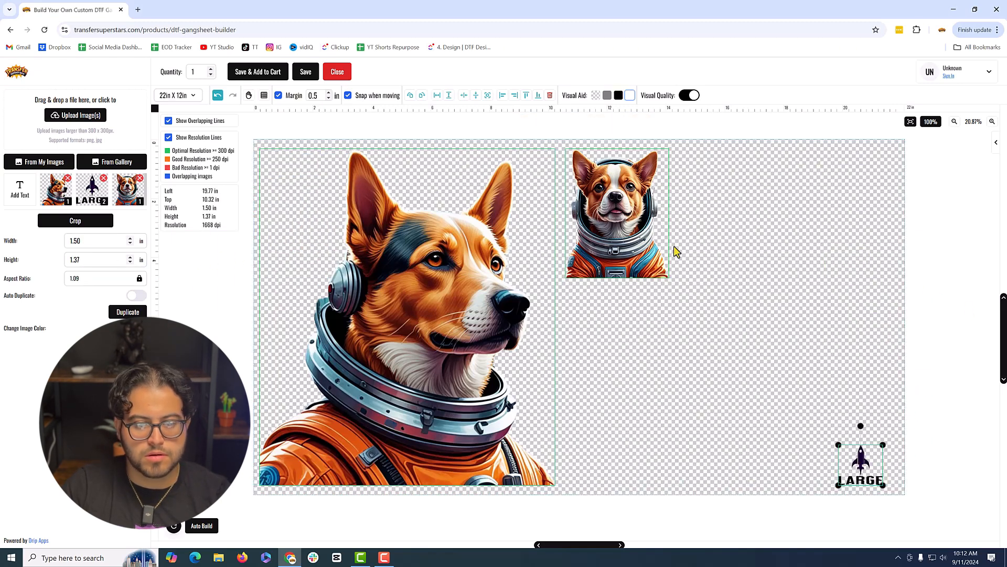
# Duplicate the front-facing dog twice and line up all three in a row along the sheet's upper edge
pyautogui.click(598, 212)
pyautogui.doubleClick(142, 311)
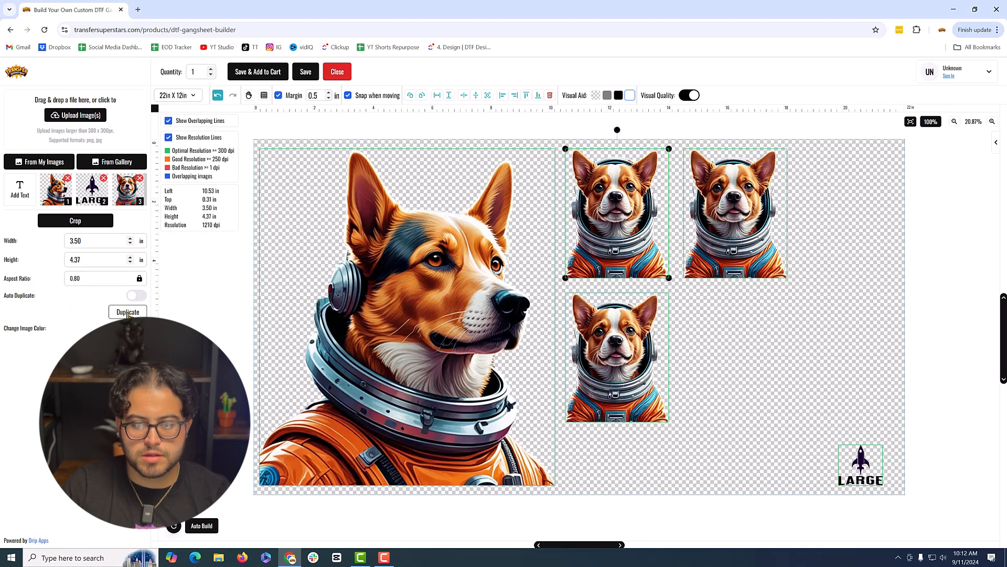
pyautogui.moveTo(632, 363); pyautogui.dragTo(865, 219)
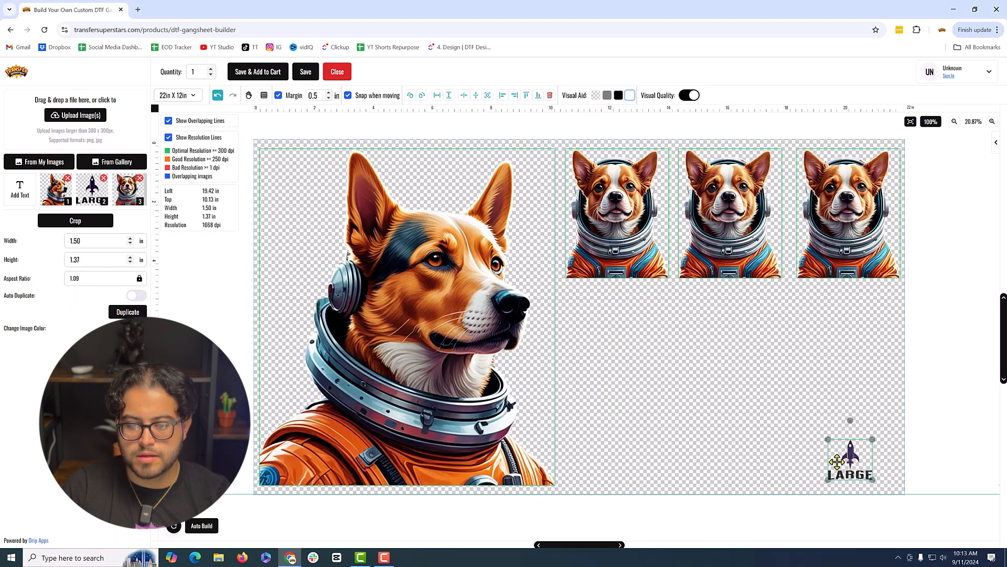
# Move the rocket below the first small dog and duplicate it 15 times to form rows
pyautogui.moveTo(860, 465); pyautogui.dragTo(579, 307)
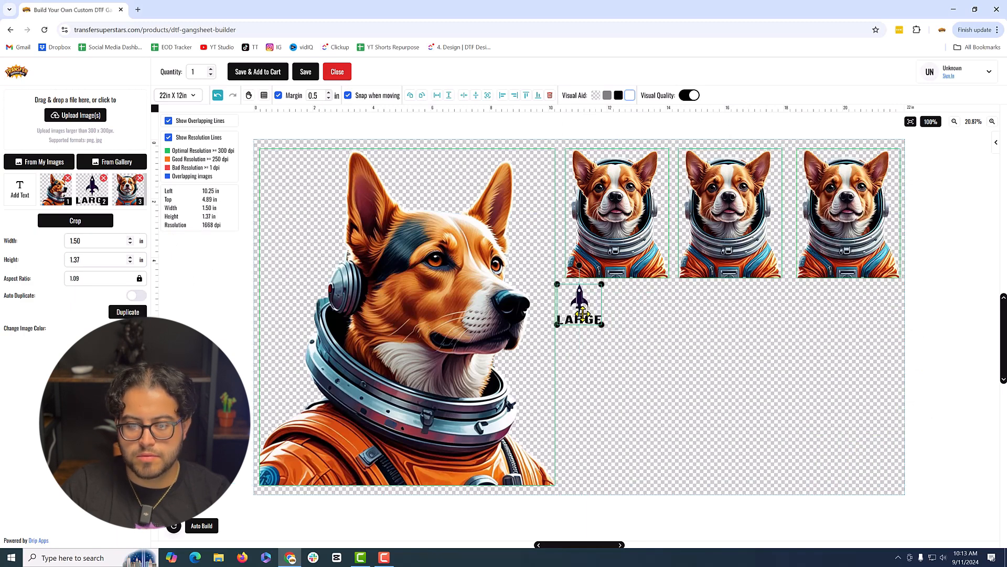
pyautogui.click(123, 313)
pyautogui.click(124, 313)
pyautogui.click(124, 313)
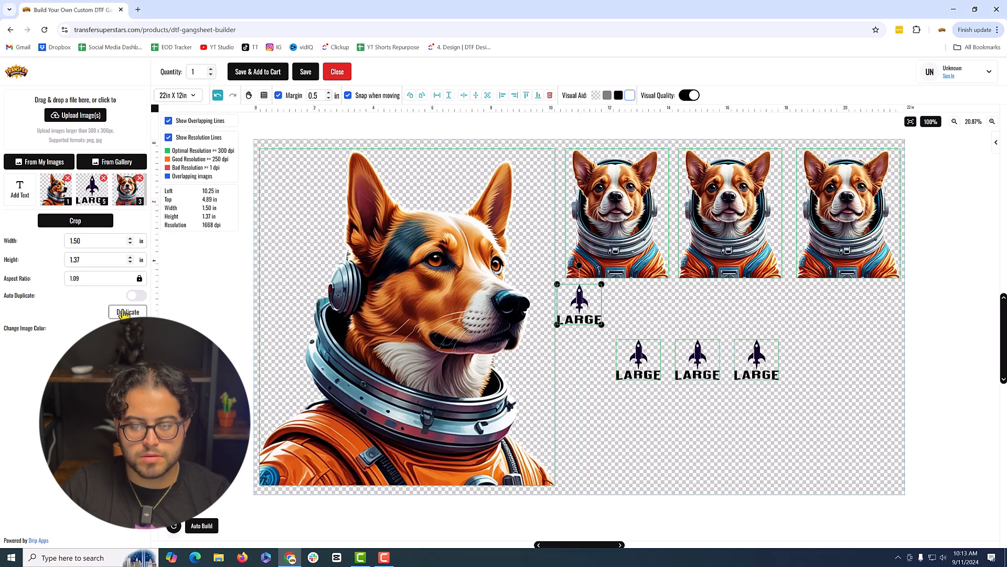
pyautogui.click(124, 313)
pyautogui.click(124, 314)
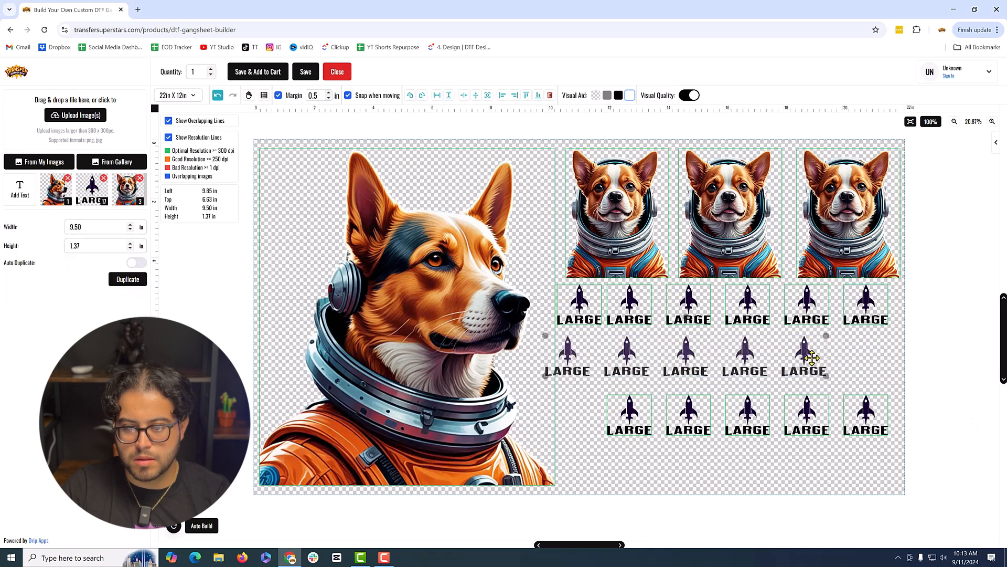
# Tighten the second and third rocket rows toward the large dog, moving one third-row rocket up to complete the second row
pyautogui.moveTo(813, 359); pyautogui.dragTo(826, 355)
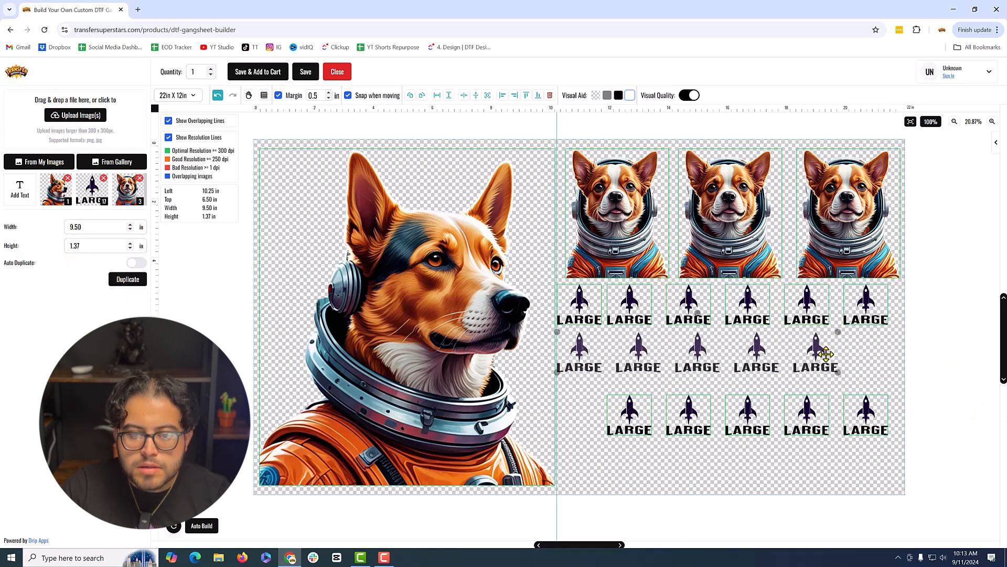
pyautogui.click(825, 355)
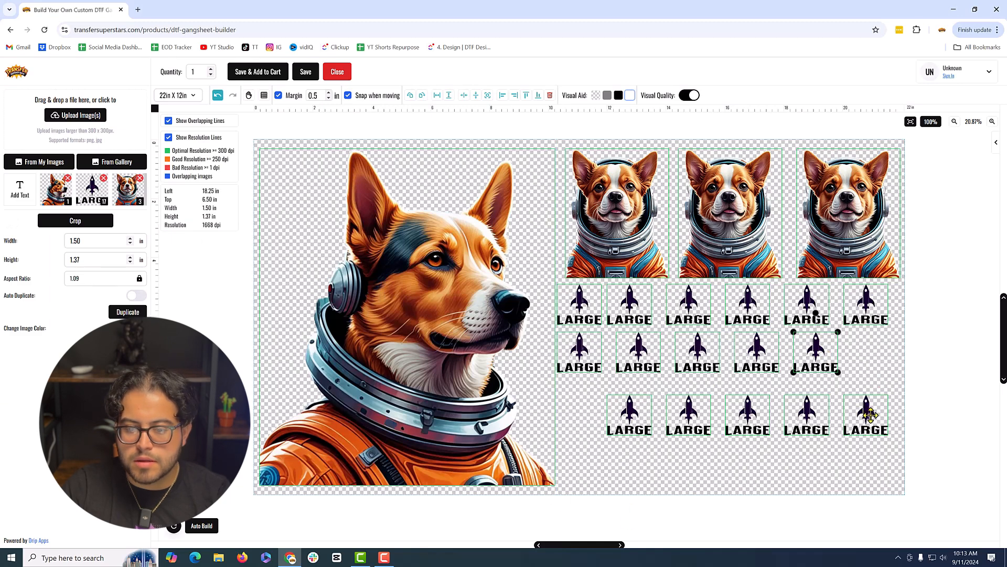
pyautogui.moveTo(871, 415); pyautogui.dragTo(871, 353)
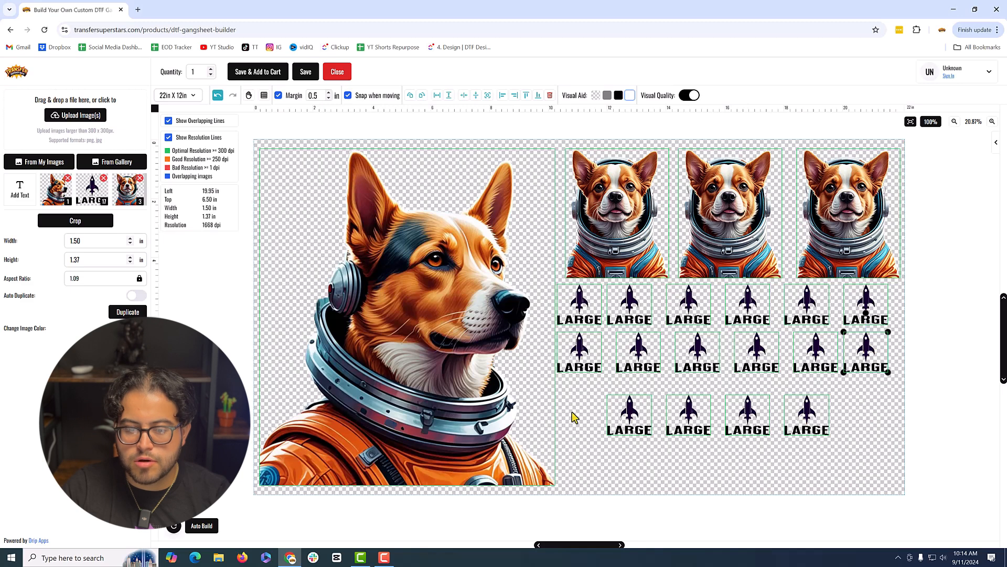
pyautogui.moveTo(572, 412); pyautogui.dragTo(766, 426)
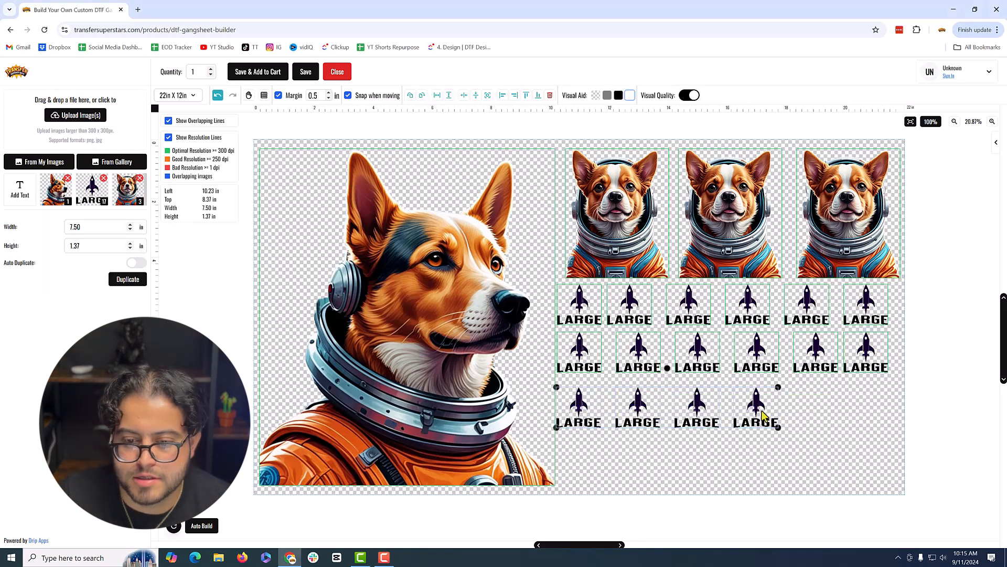
pyautogui.click(805, 468)
# Duplicate the last rocket of the third row eight times to fill the remaining space on the sheet
pyautogui.click(750, 407)
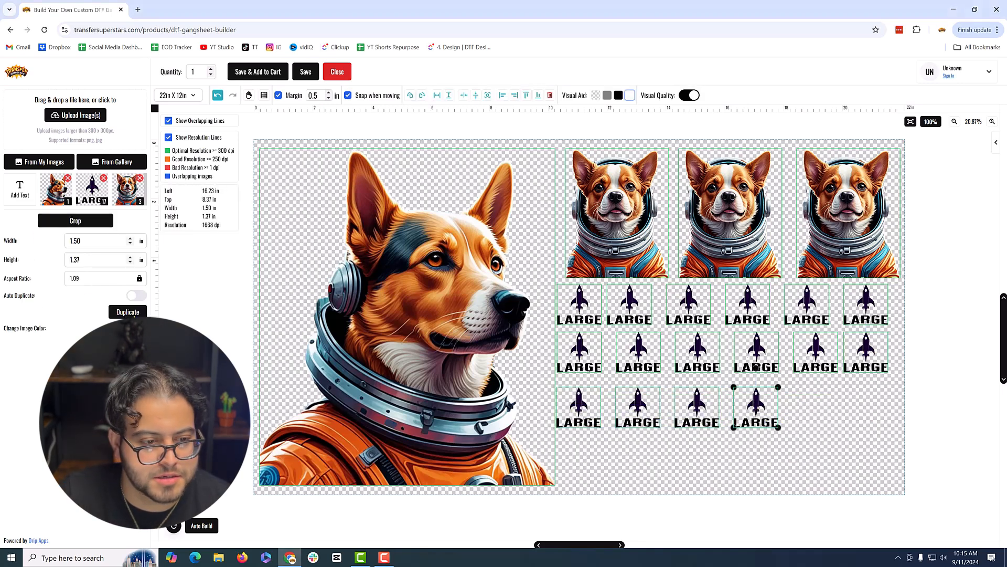
pyautogui.click(128, 312)
pyautogui.click(128, 311)
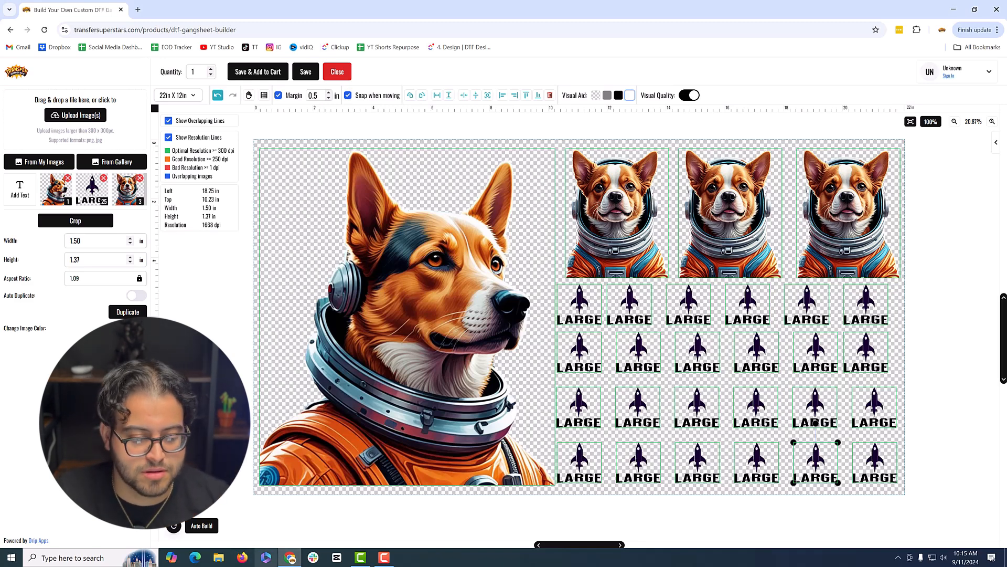
# Auto Build a 22 x 12 in sheet with 12 rockets, one side-facing dog and two front-facing dogs
pyautogui.click(202, 526)
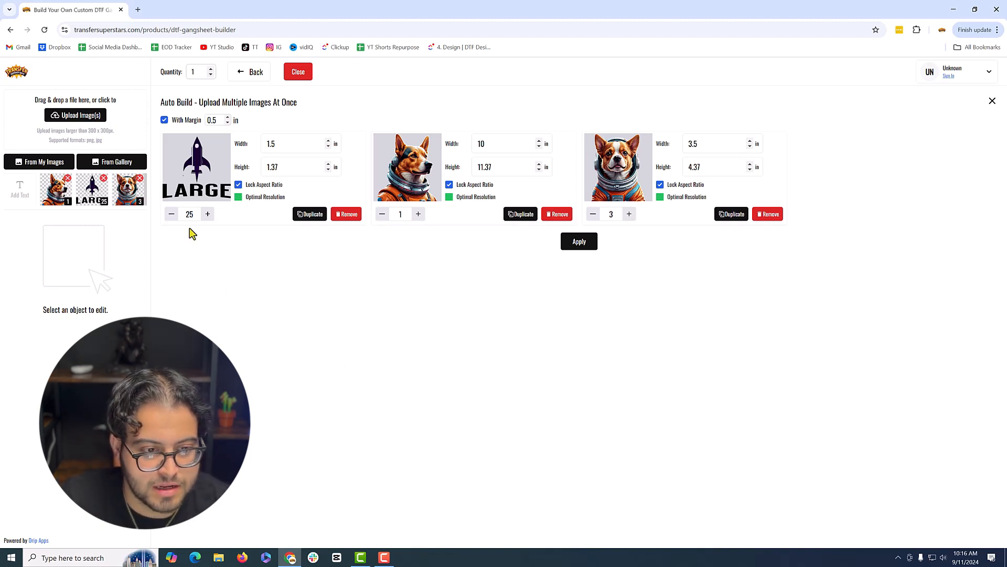
pyautogui.doubleClick(189, 215)
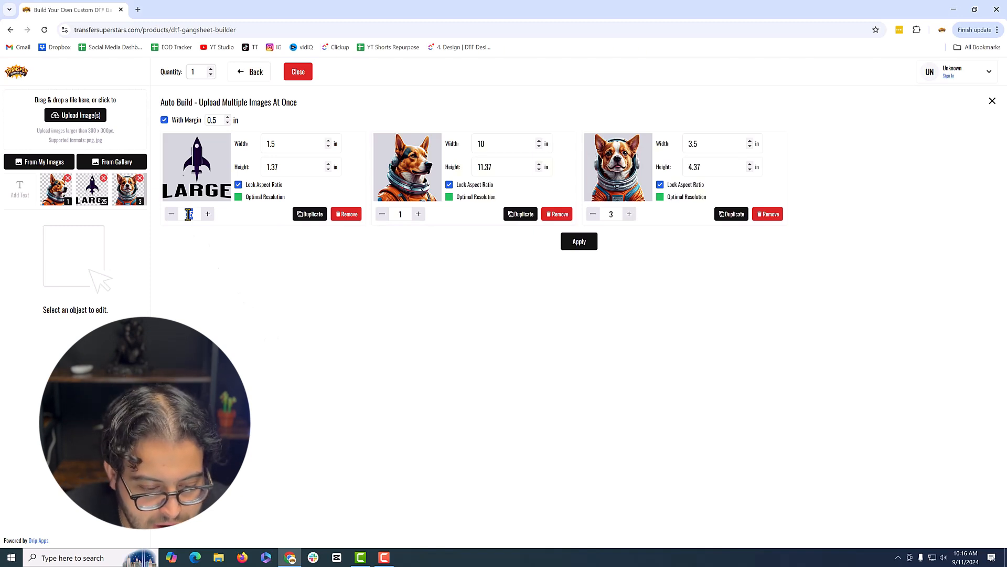
pyautogui.write('2')
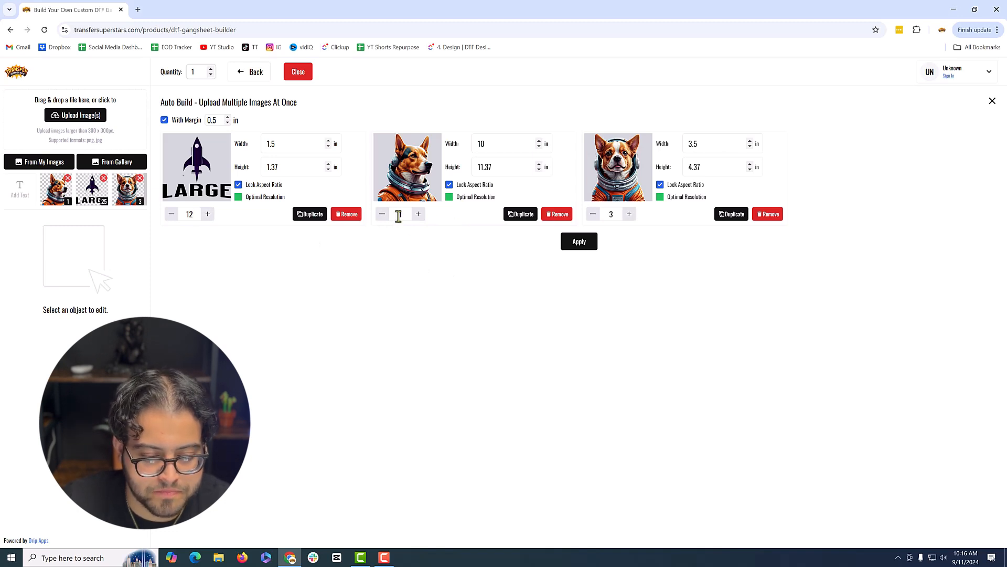
pyautogui.click(610, 214)
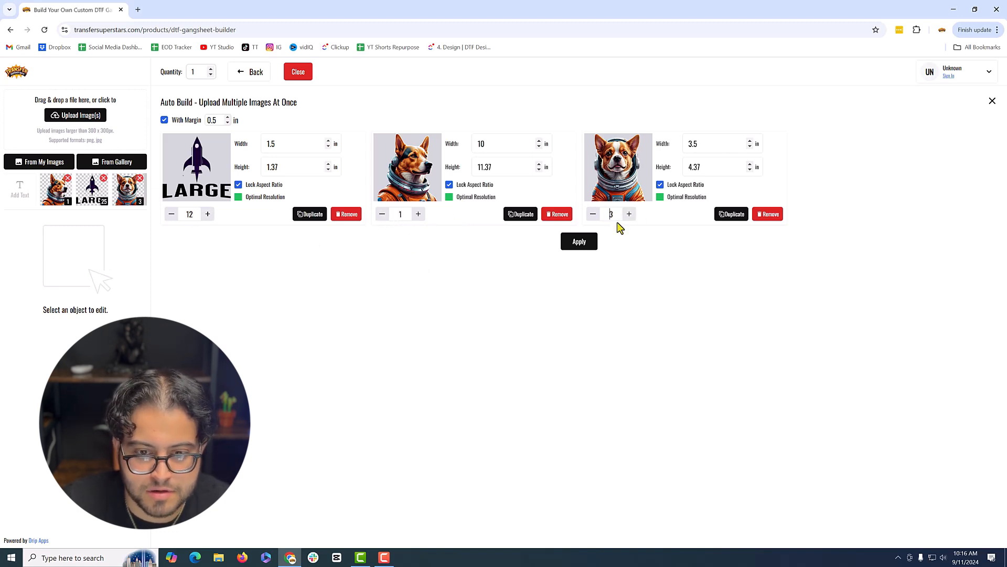
pyautogui.doubleClick(611, 215)
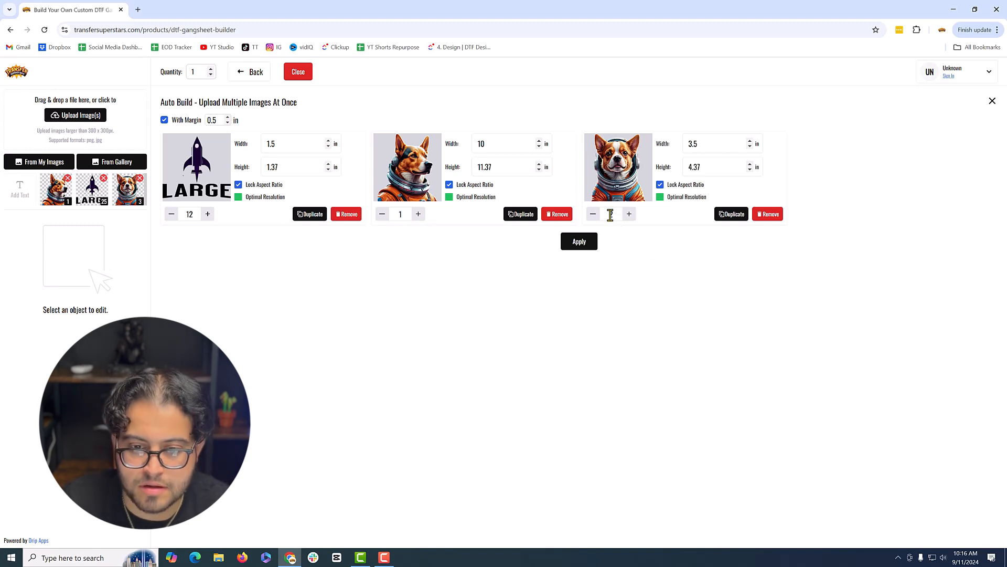
pyautogui.write('2')
pyautogui.click(567, 246)
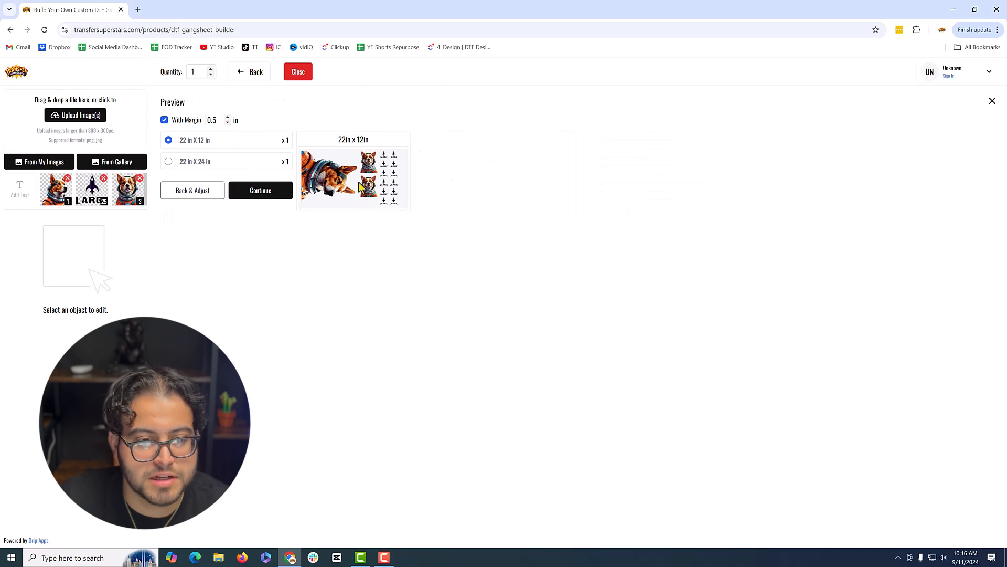
pyautogui.click(243, 195)
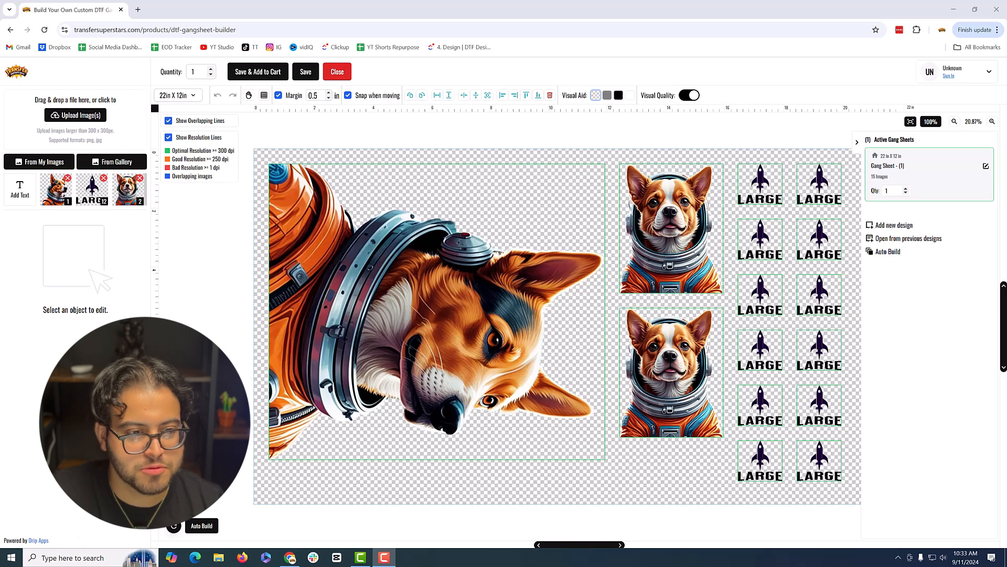
# Set up another Auto Build with 21 rockets, two side-facing dogs and six front-facing dogs, and choose the 22 x 24 in sheet
pyautogui.click(210, 526)
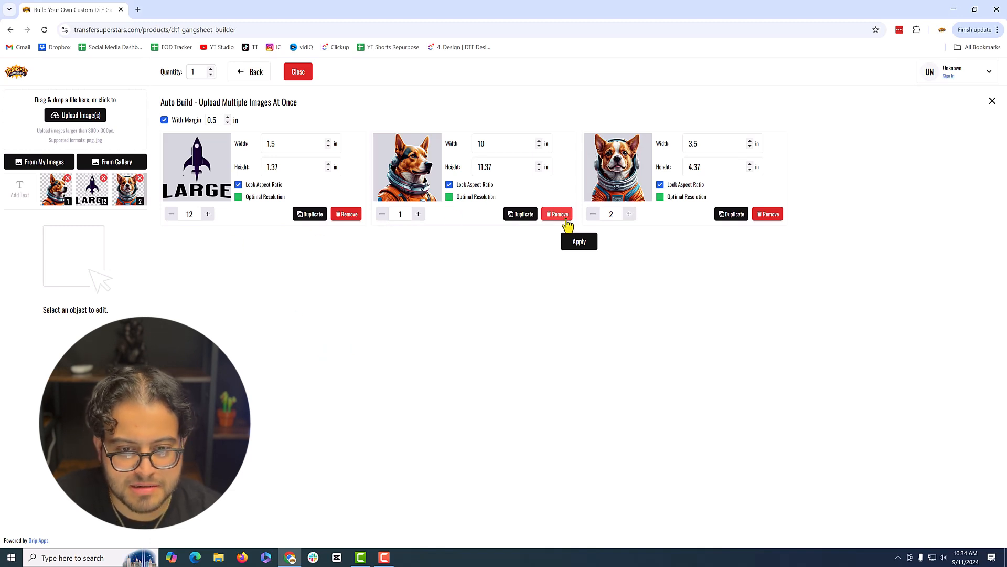
pyautogui.click(629, 214)
pyautogui.click(630, 214)
pyautogui.click(629, 214)
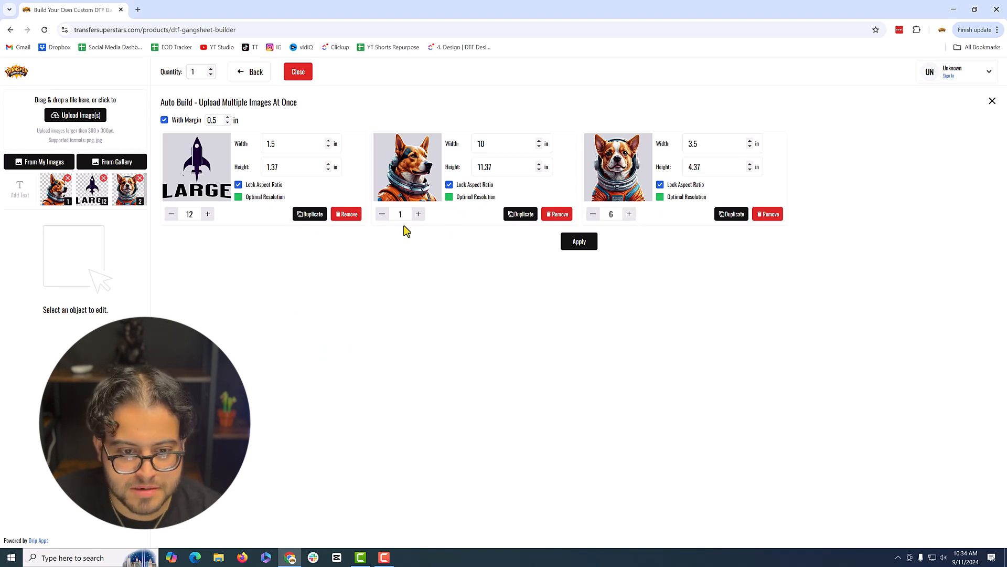
pyautogui.click(419, 214)
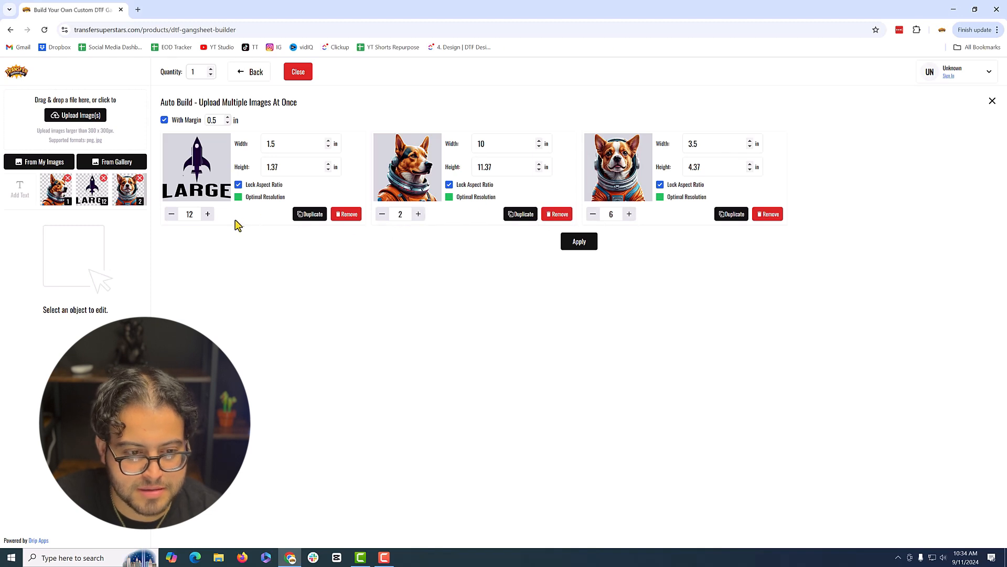
pyautogui.doubleClick(181, 213)
pyautogui.write('21')
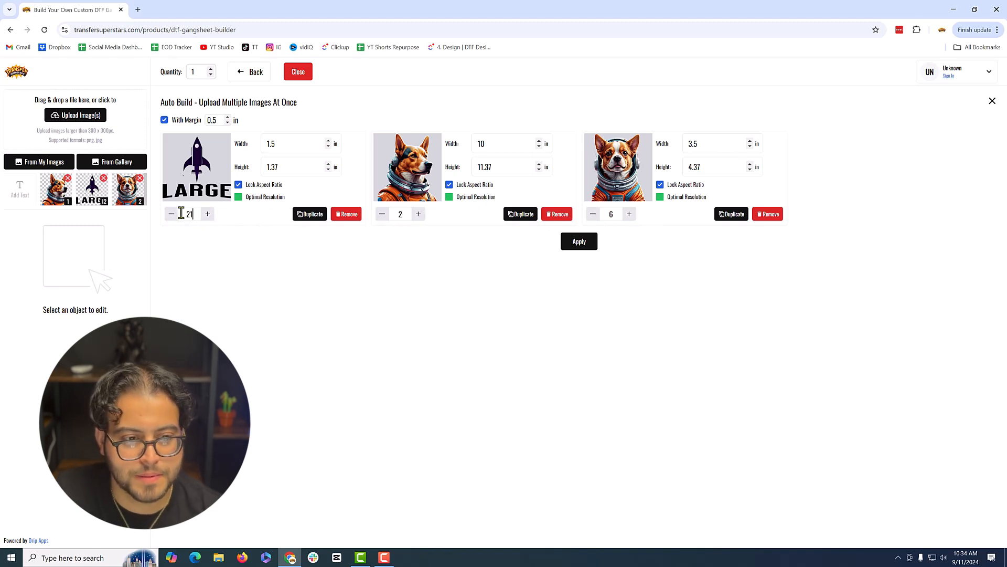
pyautogui.press('Return')
pyautogui.click(168, 162)
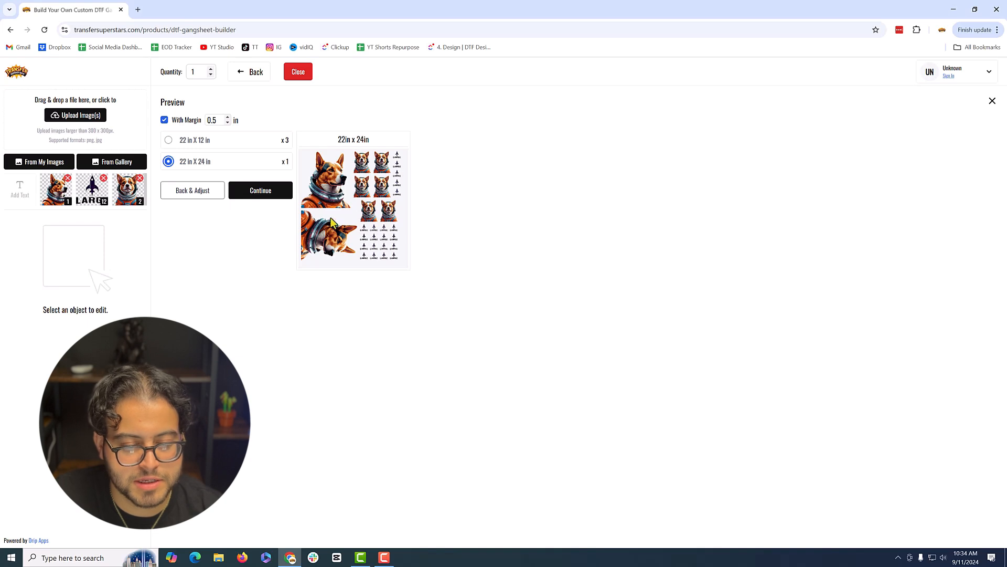
# Adjust the Auto Build to four side-facing dogs and preview the layout on the 22 x 36 in sheet
pyautogui.click(201, 194)
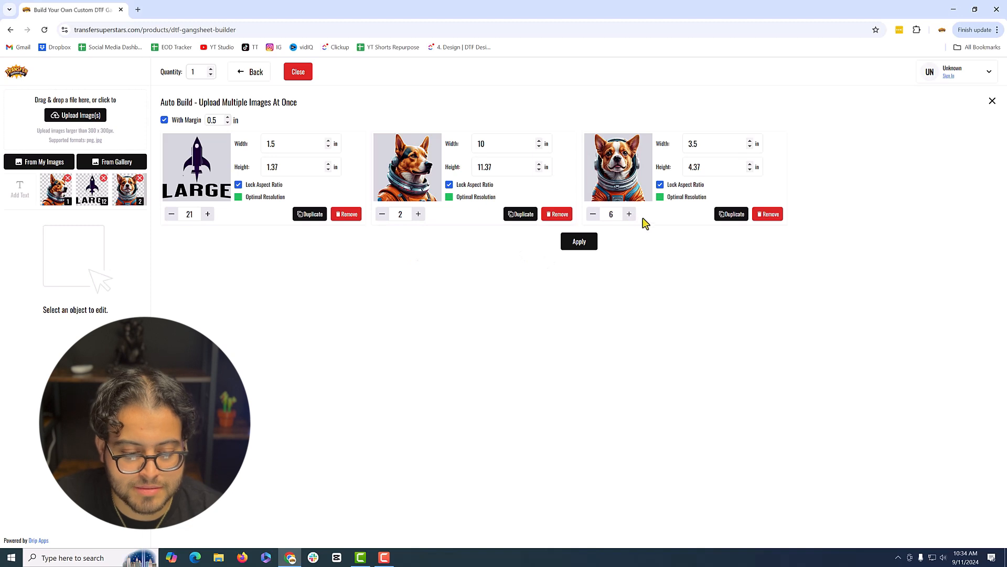
pyautogui.click(418, 213)
pyautogui.click(418, 214)
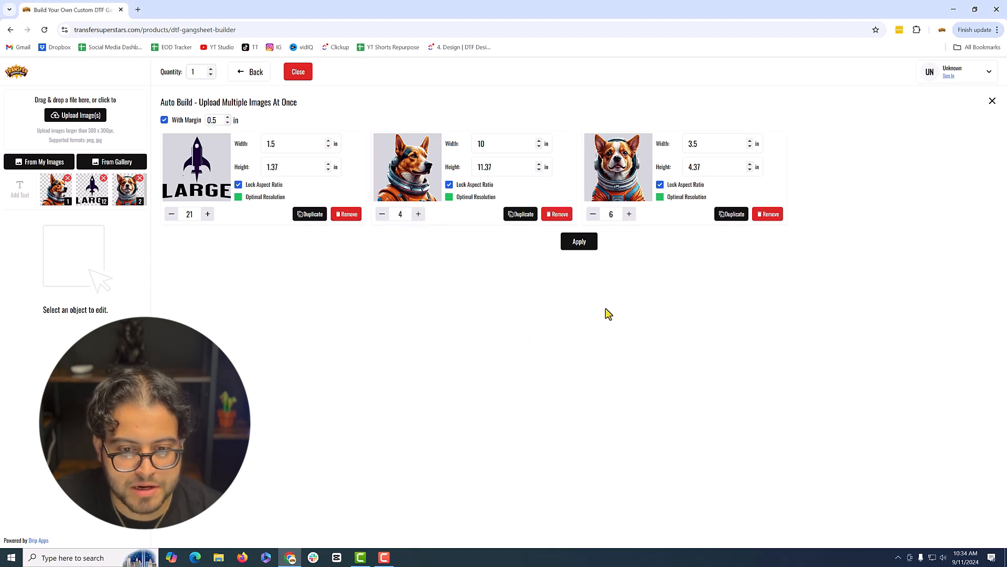
pyautogui.click(587, 243)
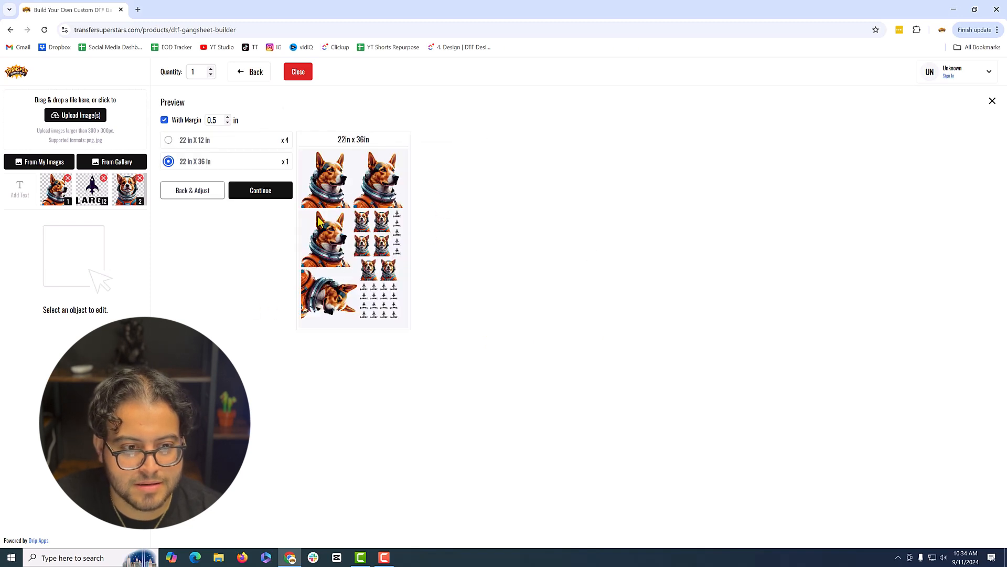
# Raise the Auto Build quantities to 28 rockets and six side-facing dogs, and preview the 22 x 48 in sheet
pyautogui.click(178, 192)
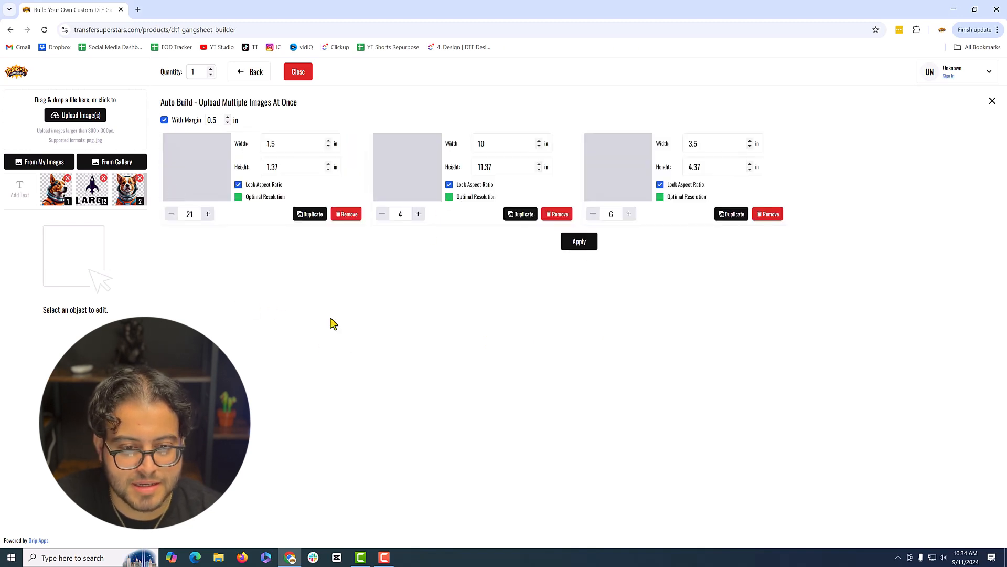
pyautogui.click(209, 214)
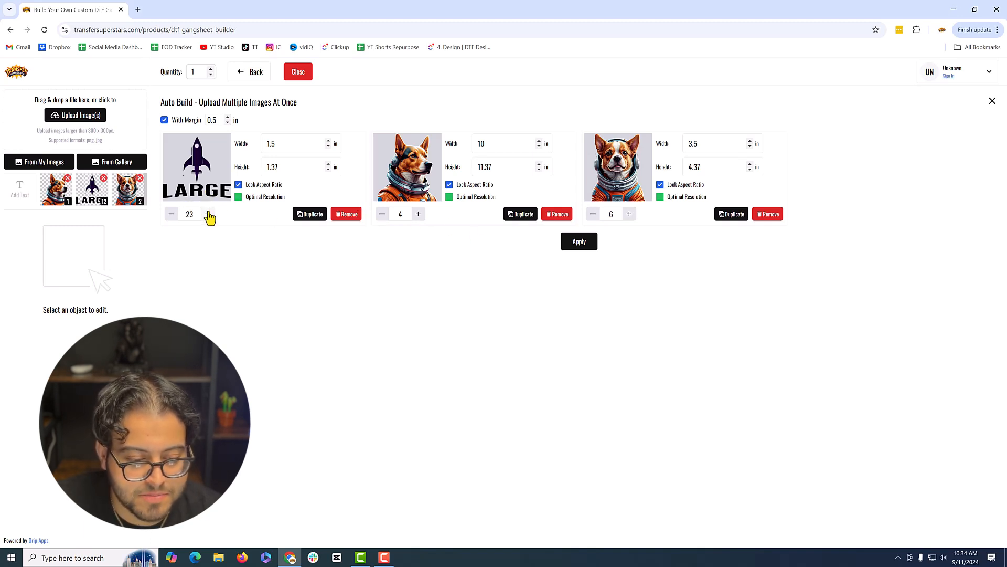
pyautogui.click(209, 215)
pyautogui.click(209, 215)
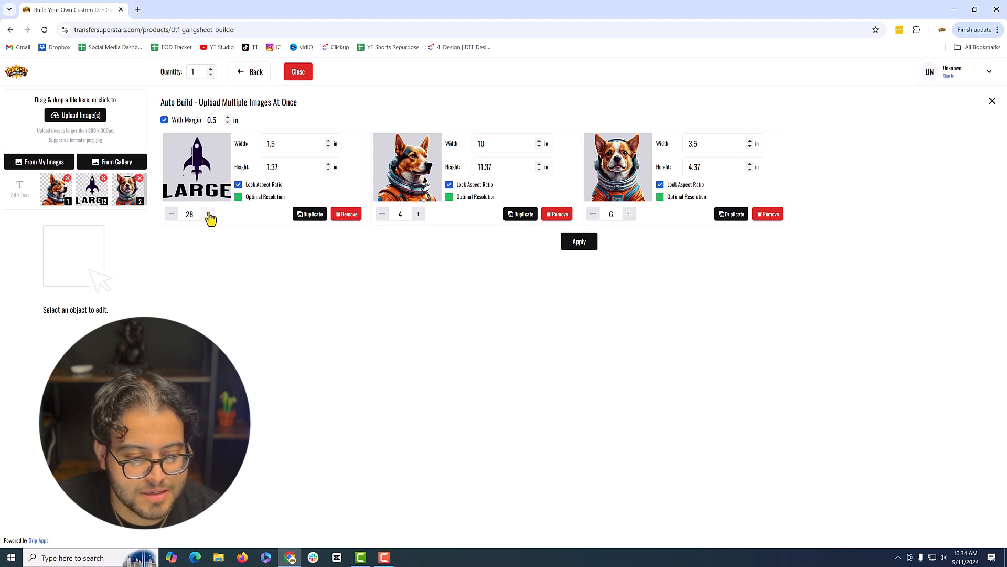
pyautogui.click(419, 214)
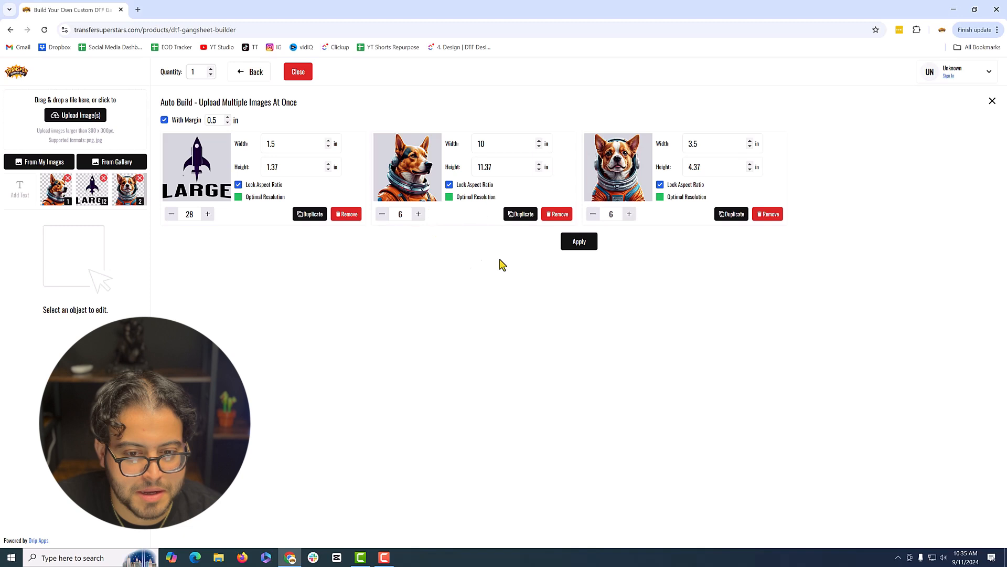
pyautogui.click(580, 242)
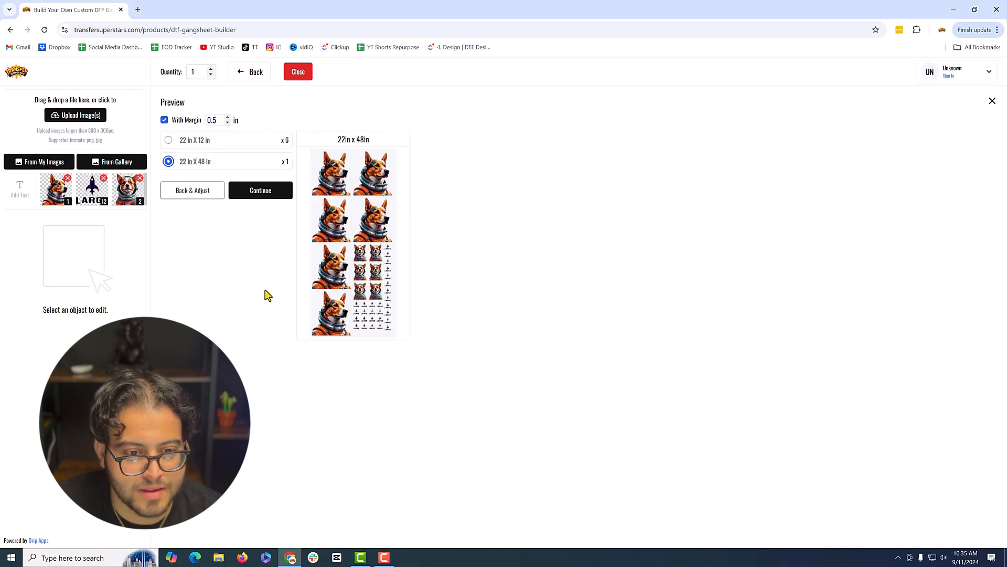
# Set the Auto Build quantities to 15 front-facing dogs and 104 rockets, and preview the 22 x 72 in sheet
pyautogui.click(206, 198)
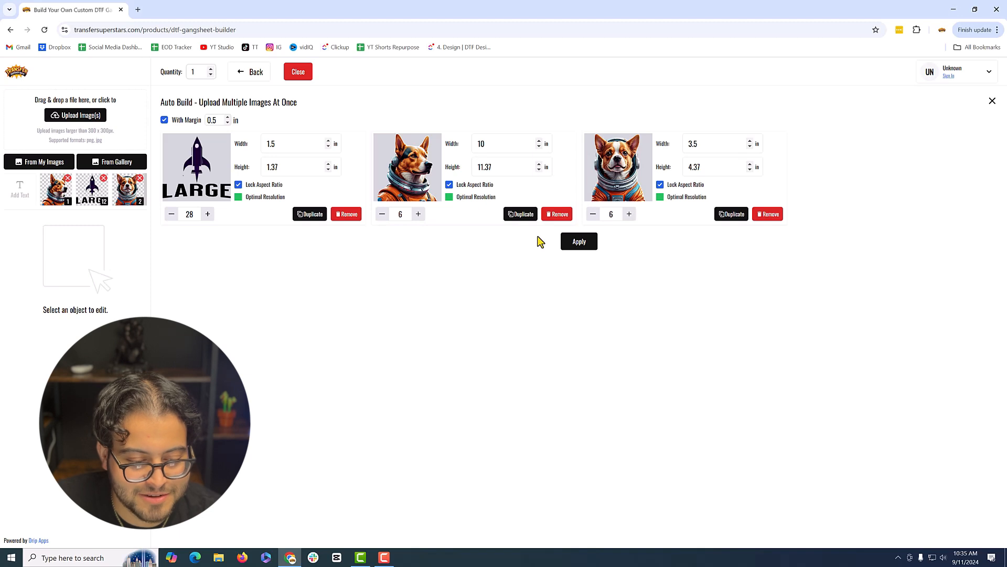
pyautogui.doubleClick(613, 217)
pyautogui.write('15')
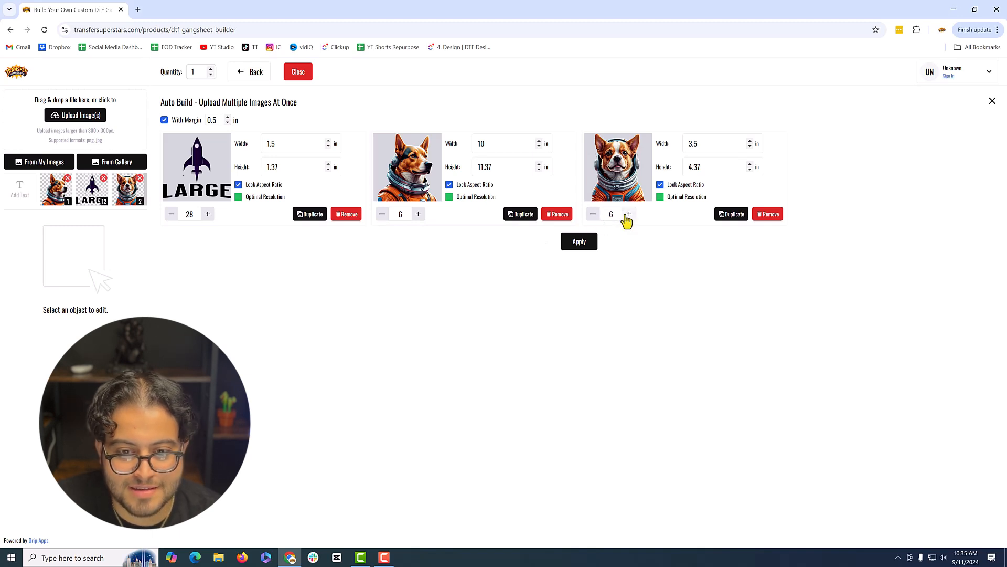
pyautogui.click(593, 243)
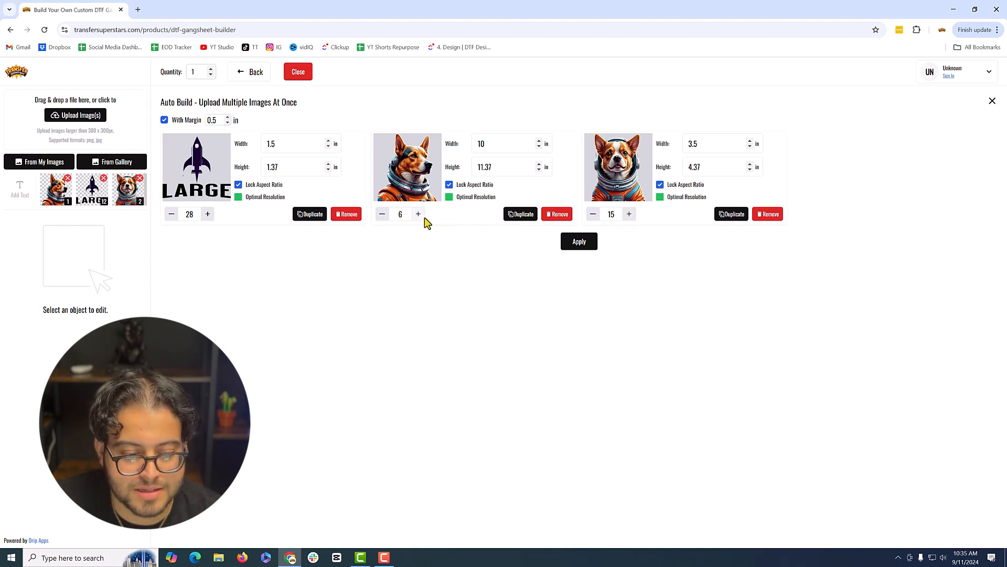
pyautogui.doubleClick(190, 215)
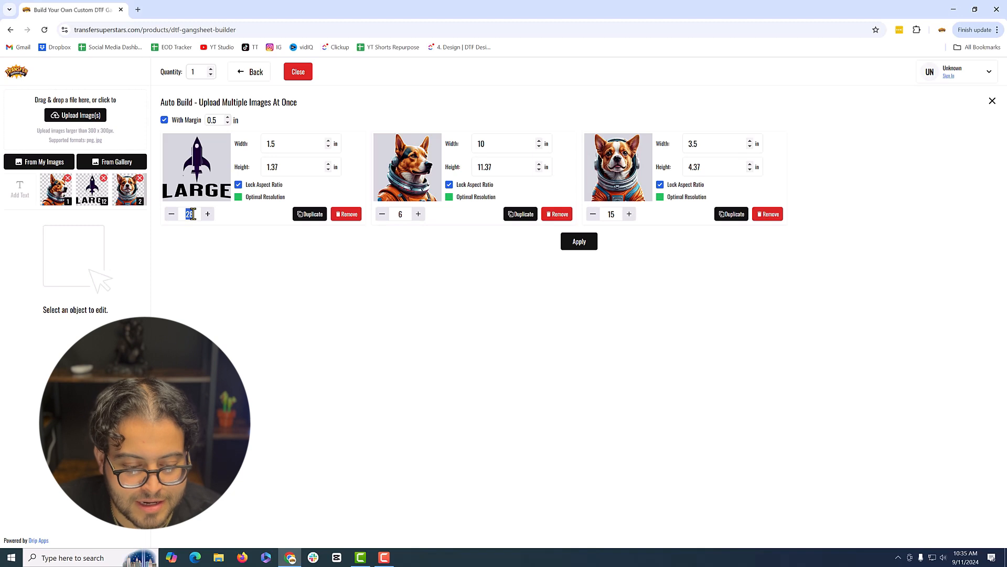
pyautogui.write('10')
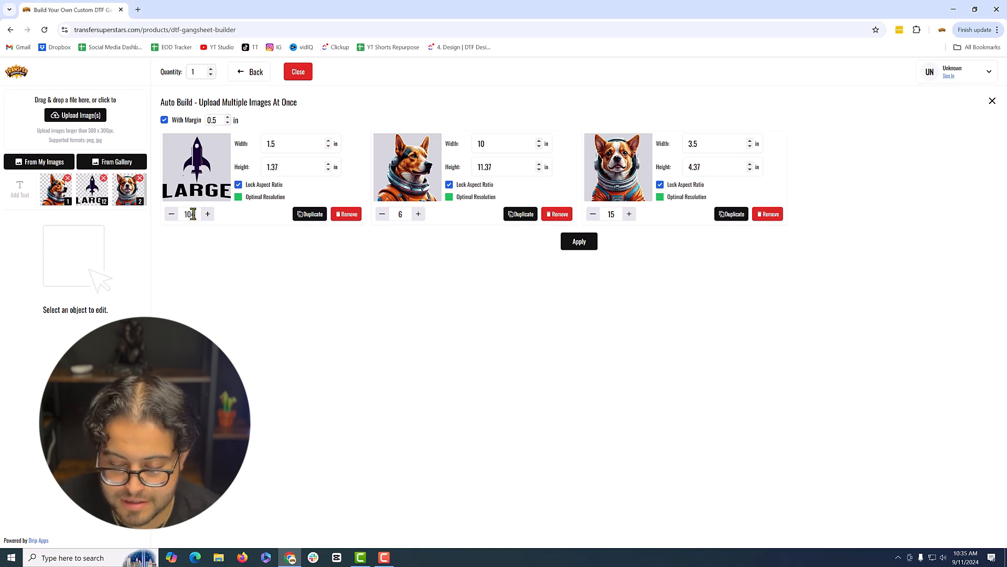
pyautogui.press('Return')
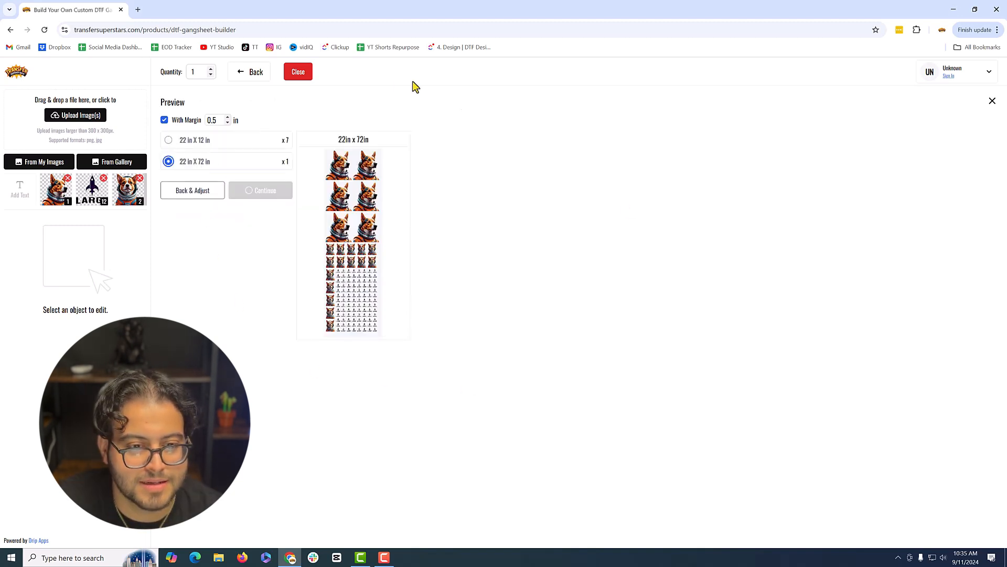
# Set 10 side-facing dogs, 30 front-facing dogs and 81 rockets, and choose the layout with 22 x 100 in and 22 x 12 in sheets
pyautogui.click(195, 195)
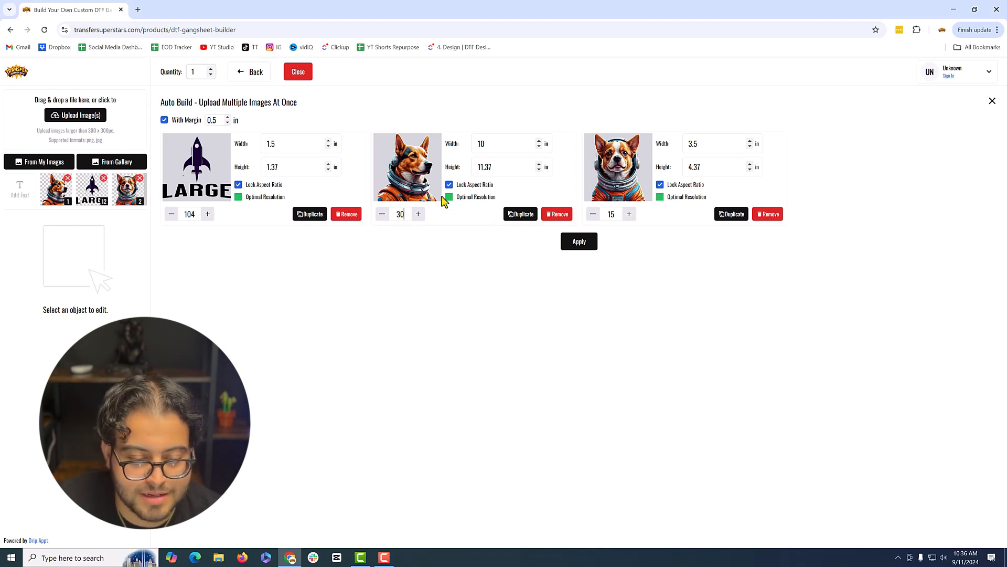
pyautogui.doubleClick(400, 213)
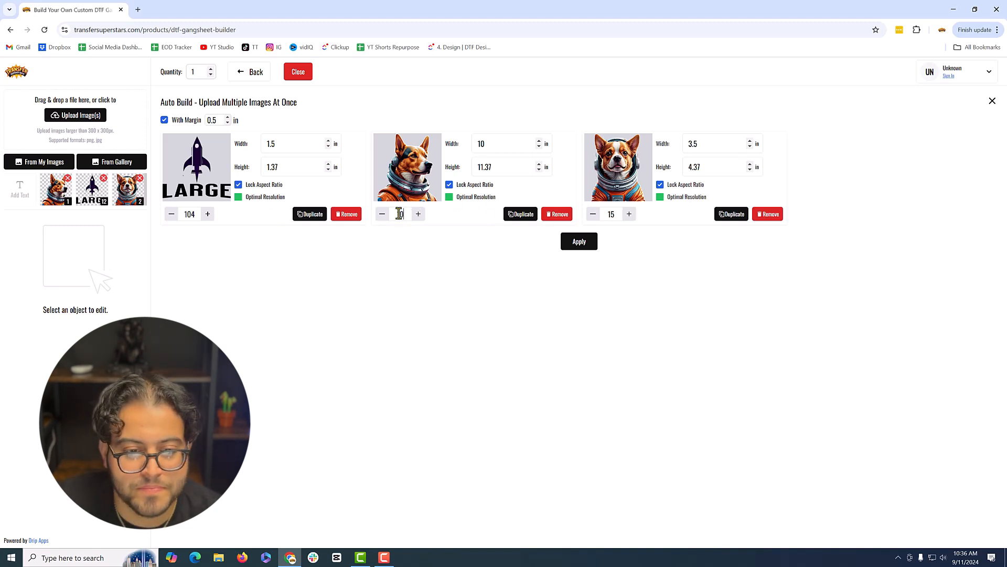
pyautogui.doubleClick(611, 215)
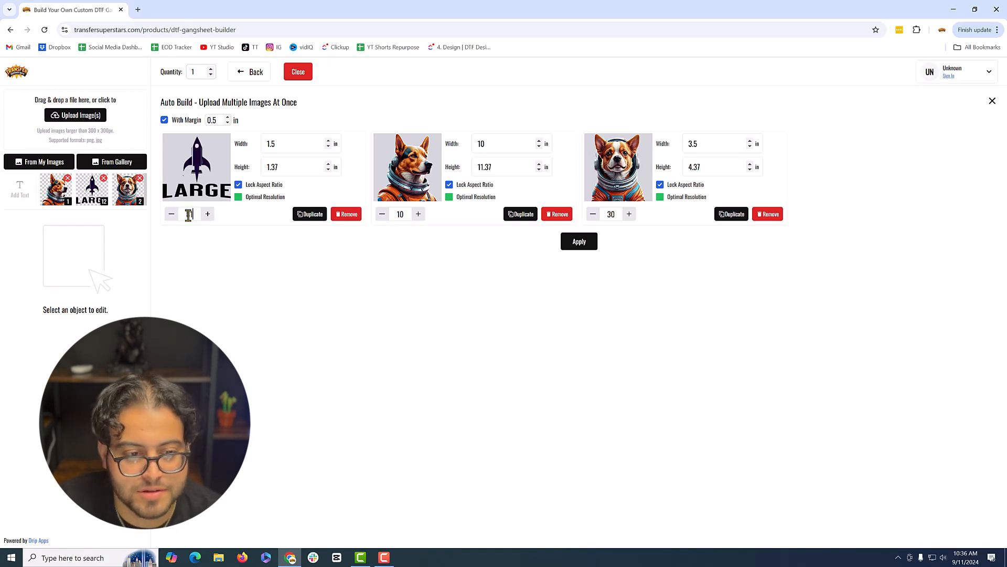
pyautogui.click(587, 246)
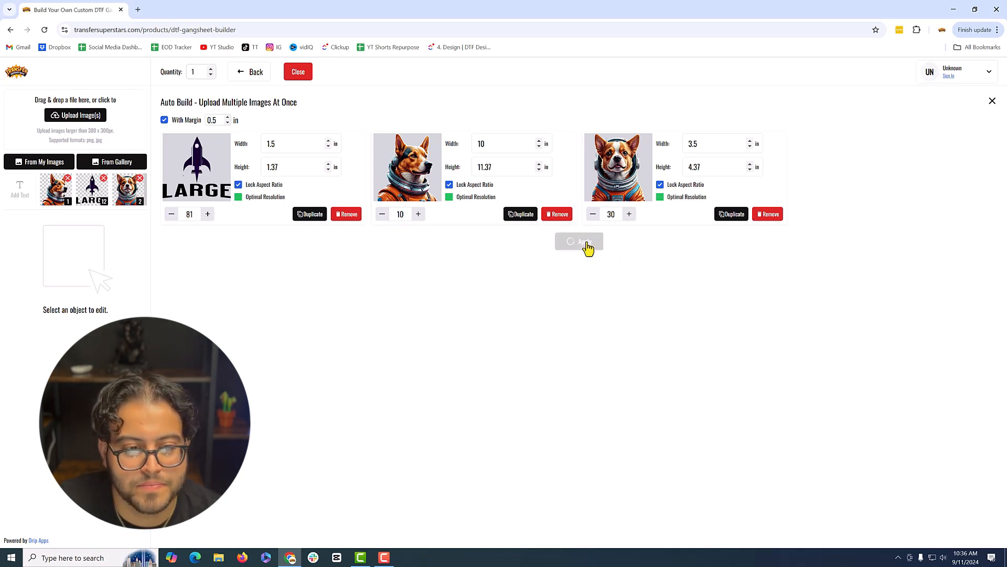
pyautogui.click(192, 168)
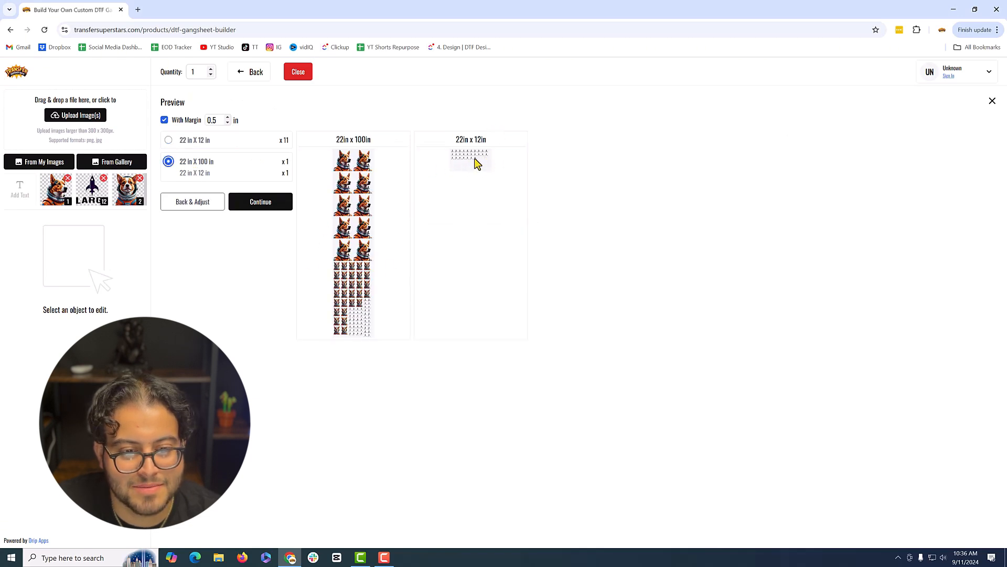
# Reduce the rocket quantity to 65 and then 50, and build the layout on a single 22 x 100 in sheet
pyautogui.click(201, 206)
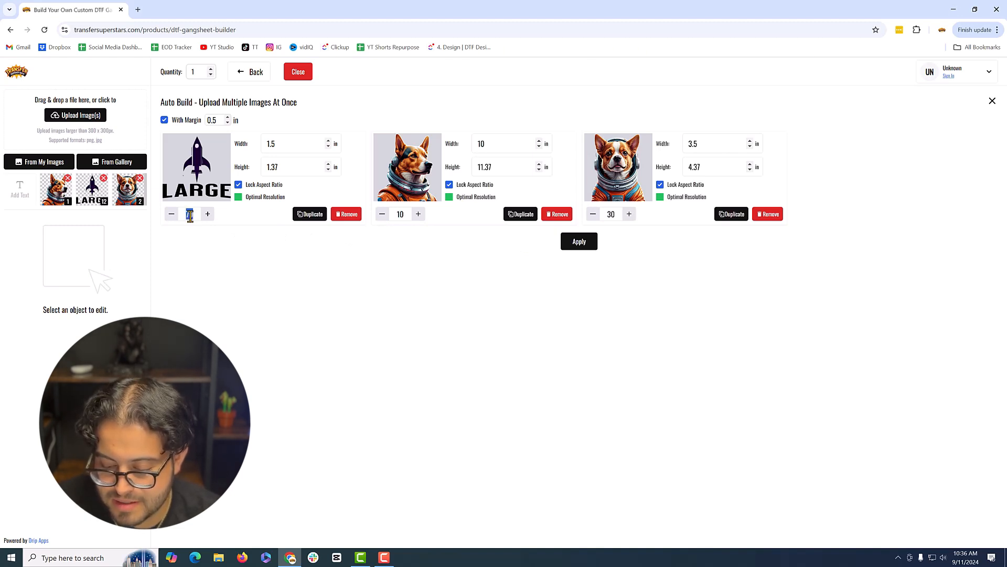
pyautogui.press('Return')
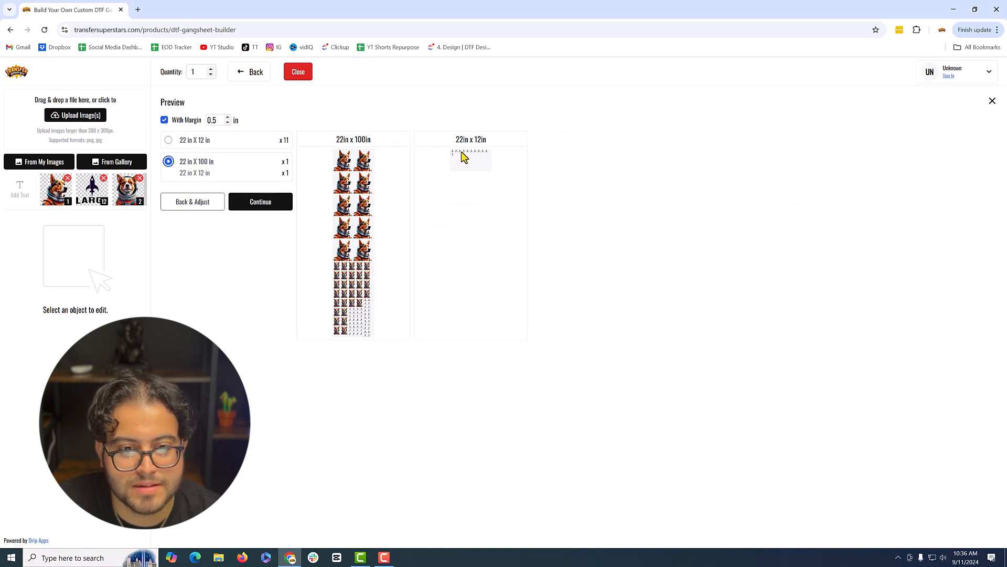
pyautogui.click(204, 207)
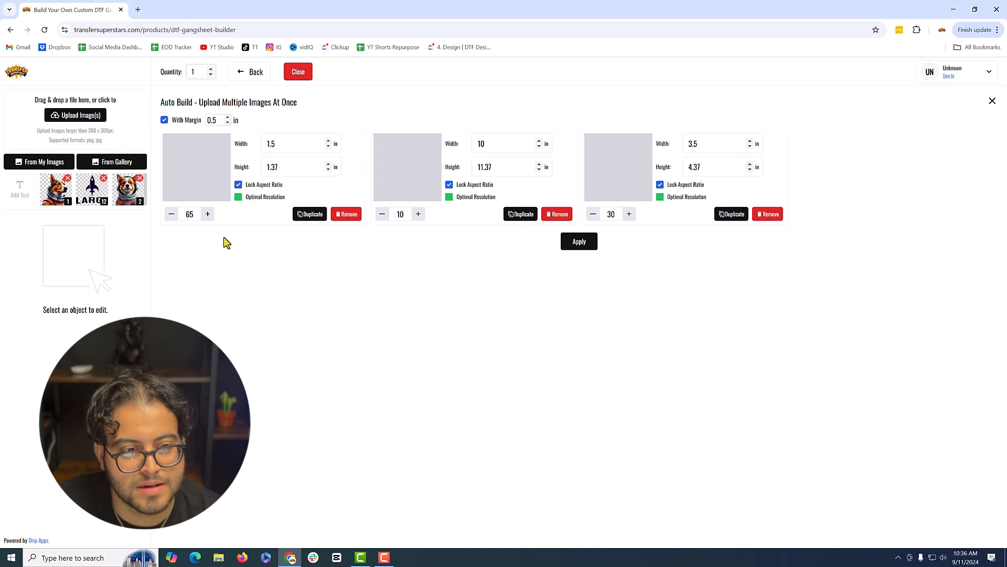
pyautogui.doubleClick(189, 214)
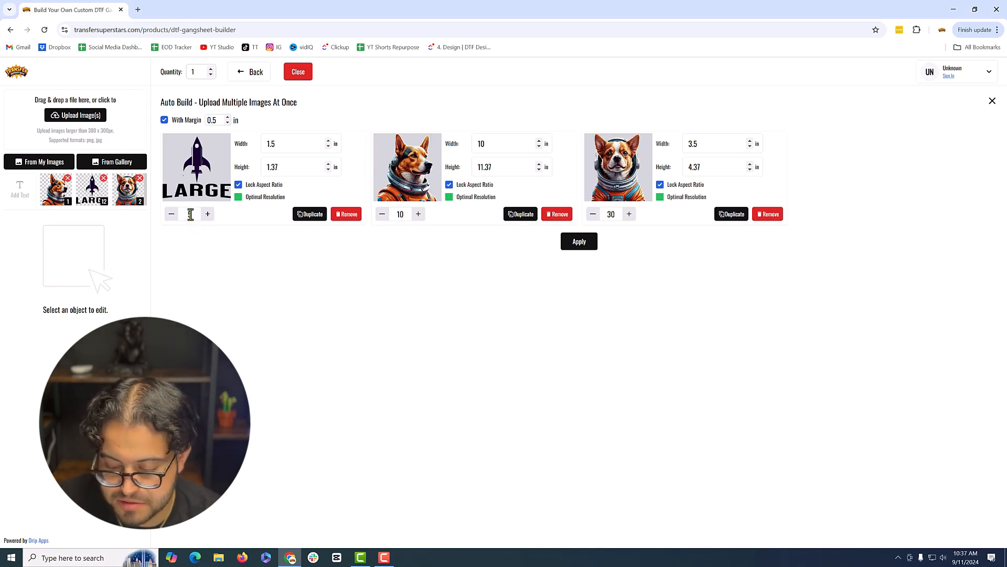
pyautogui.write('50')
pyautogui.press('Return')
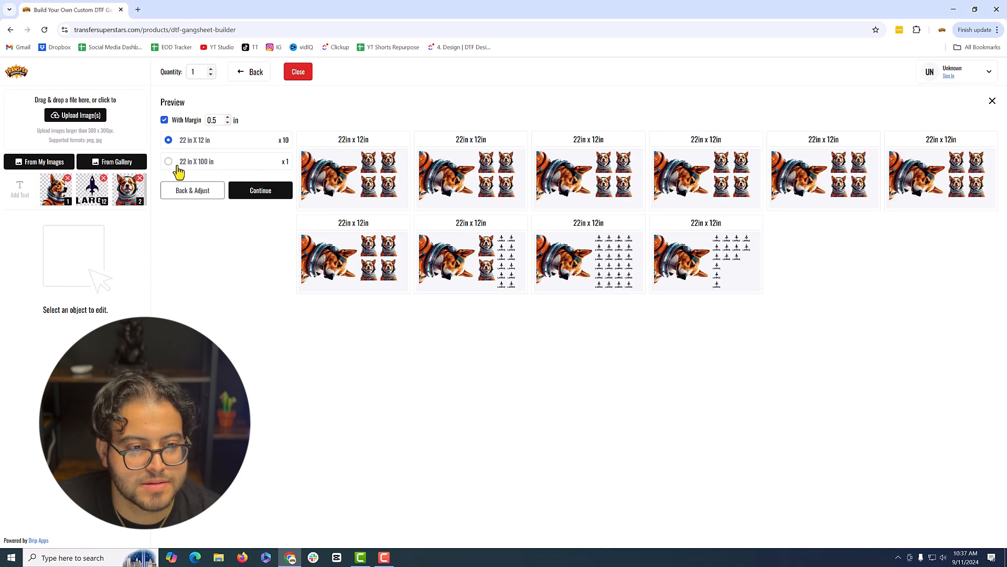
pyautogui.click(179, 162)
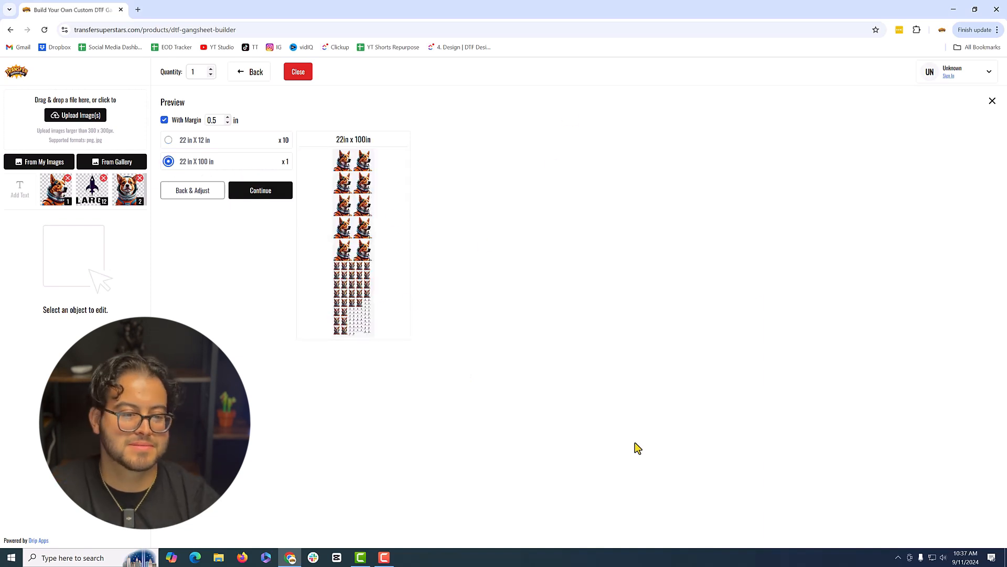
pyautogui.click(267, 202)
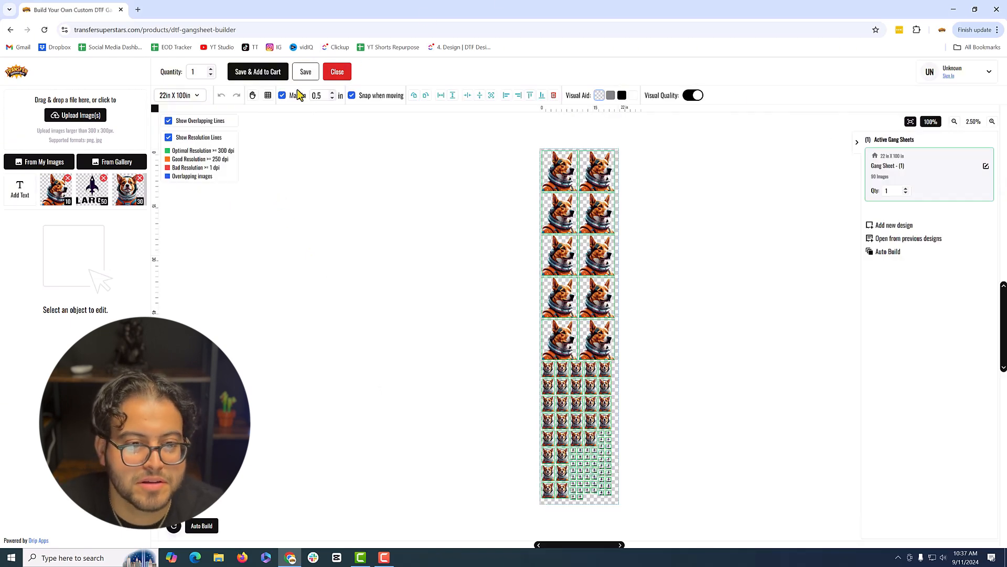
# Save the design as Gang Sheet - (1) and add it to the cart, accepting the artwork rights statement and exiting the builder
pyautogui.click(305, 72)
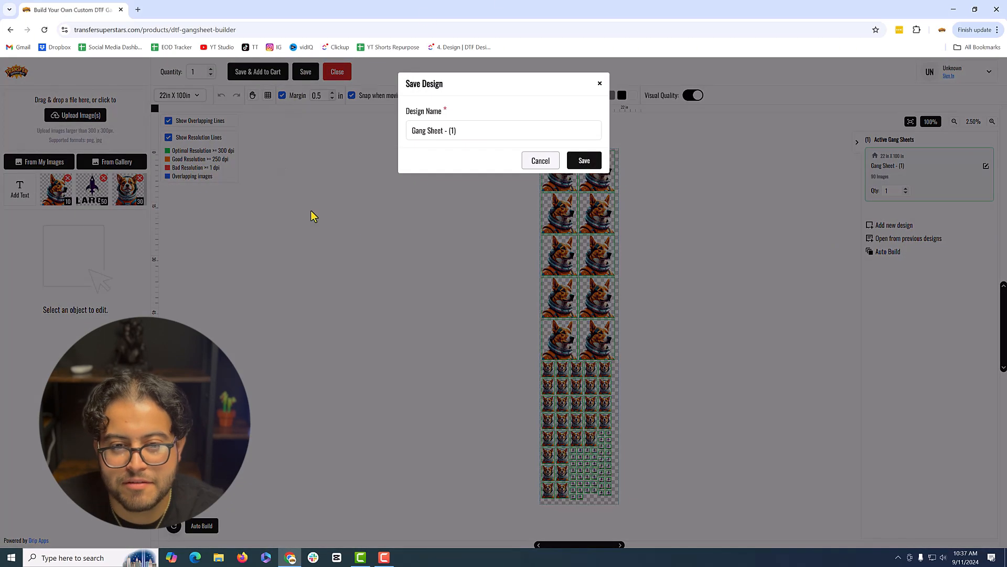
pyautogui.click(584, 160)
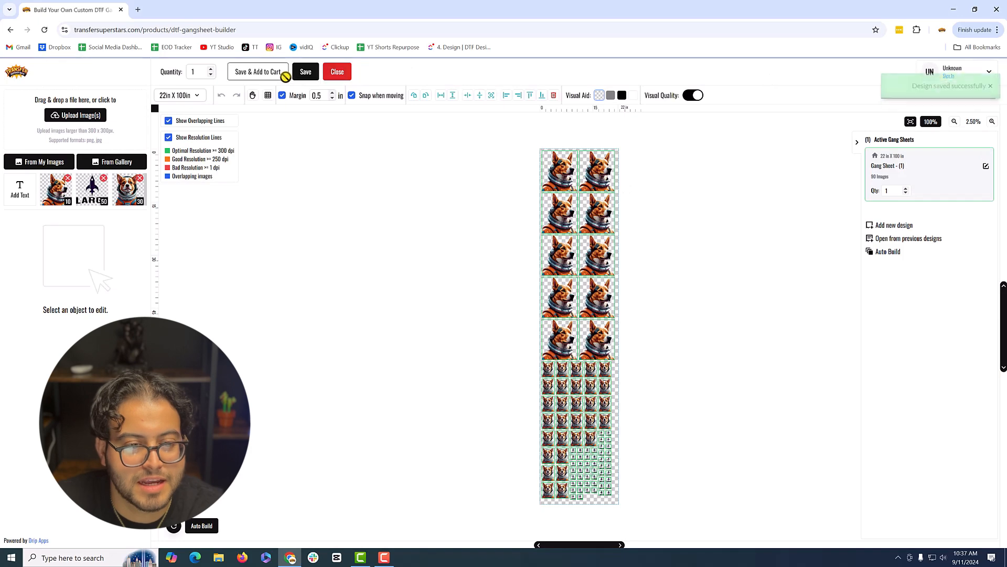
pyautogui.click(288, 72)
pyautogui.click(360, 200)
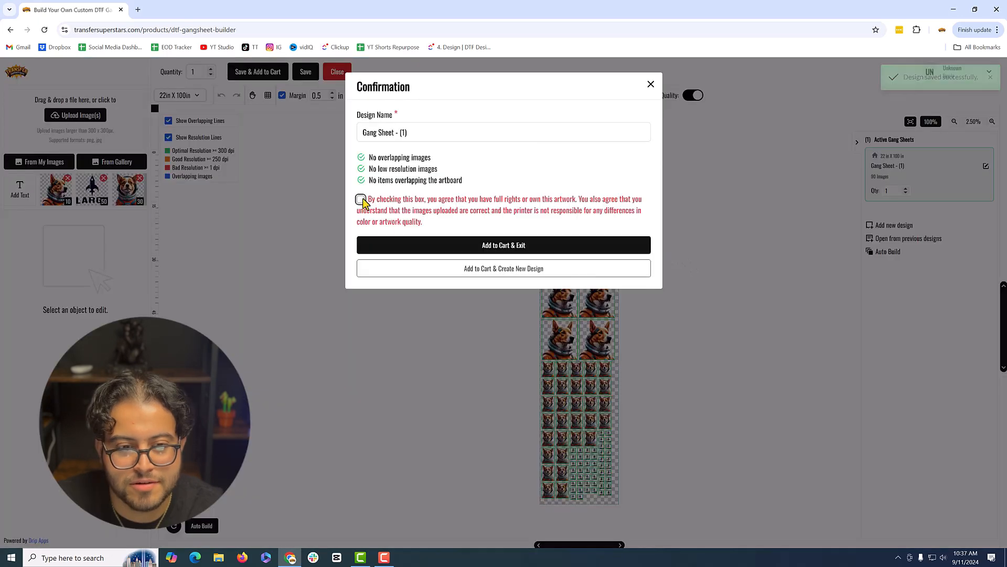
pyautogui.click(474, 251)
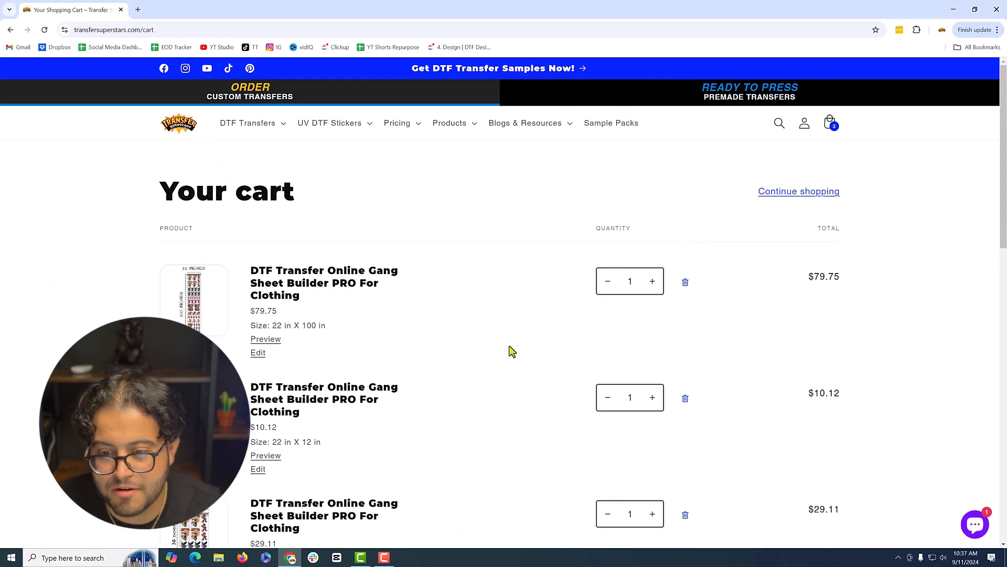
# Remove the 22 x 12 in and 22 x 36 in gang sheets from the cart and review the estimated total
pyautogui.scroll(-10, 401, 392)
pyautogui.scroll(10, 810, 401)
pyautogui.scroll(-2, 710, 401)
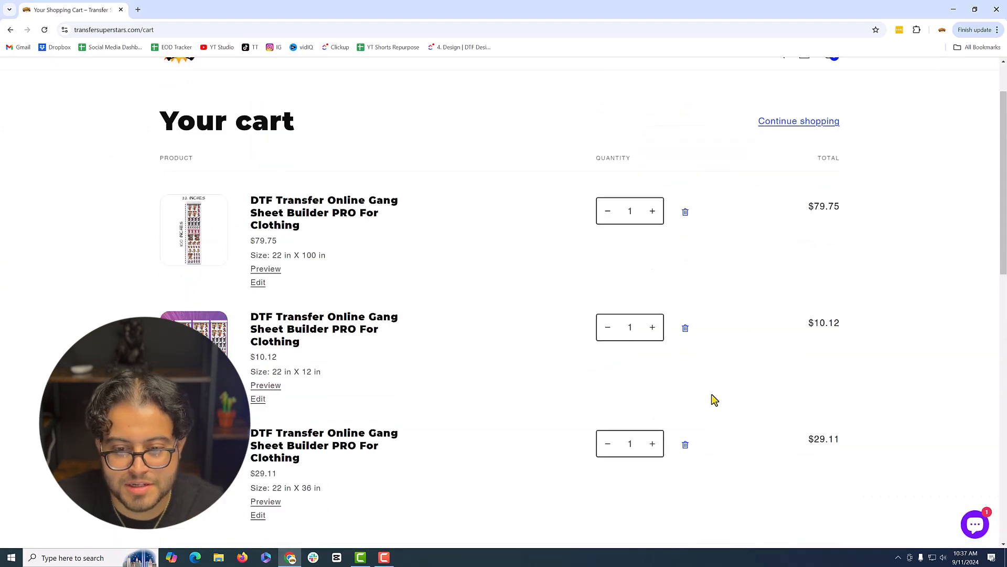
pyautogui.click(684, 305)
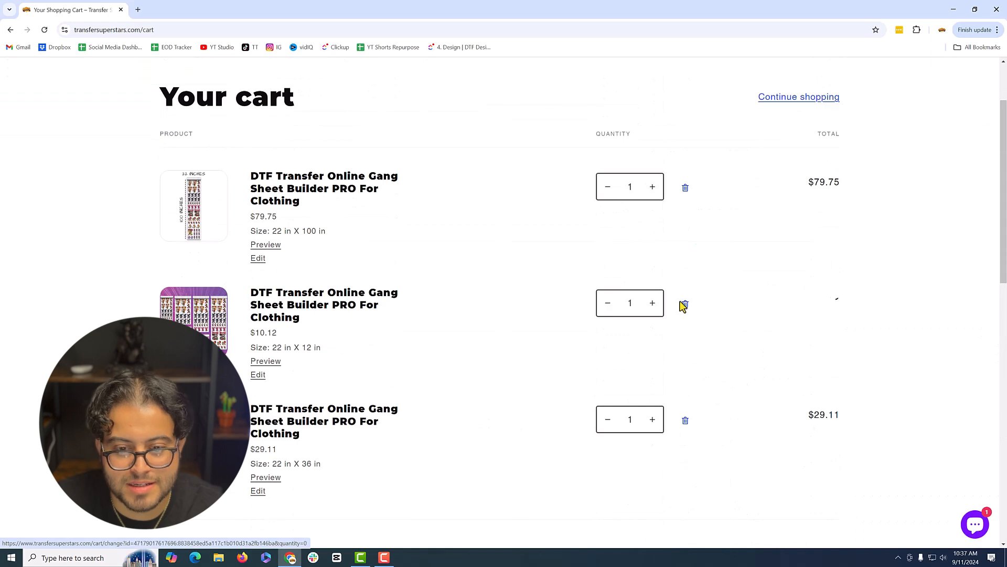
pyautogui.click(683, 304)
pyautogui.scroll(-5, 589, 266)
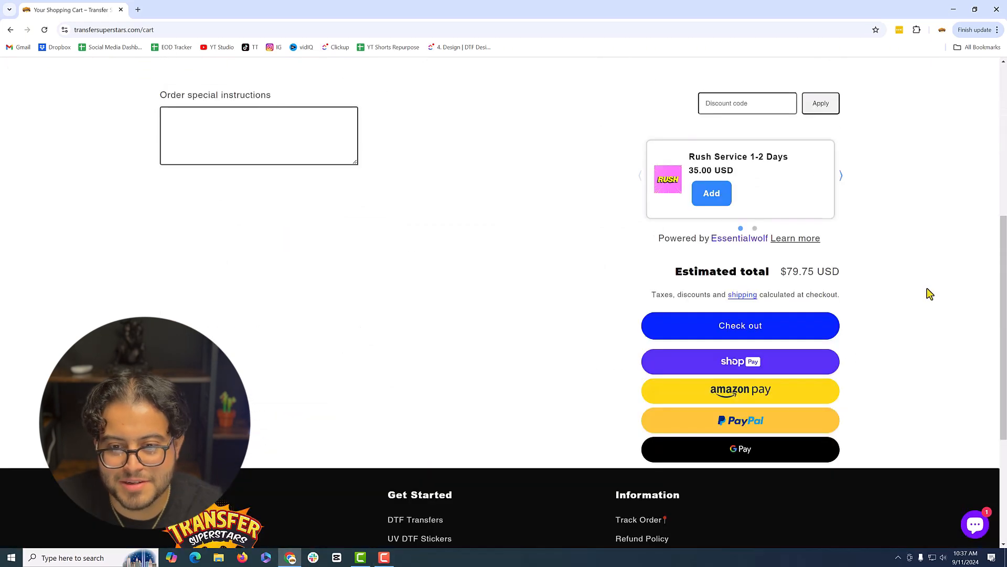
pyautogui.scroll(1, 929, 294)
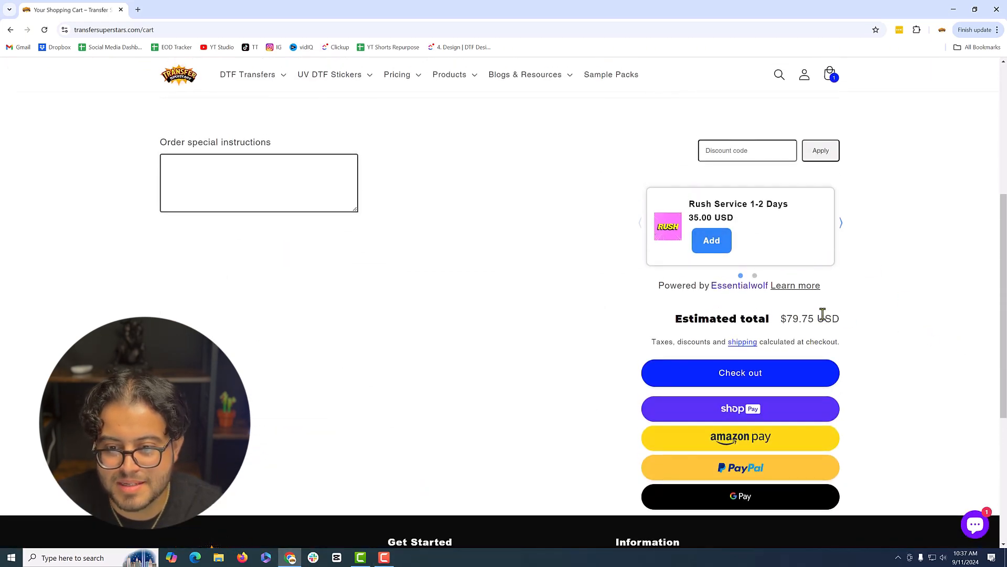
pyautogui.scroll(5, 459, 272)
pyautogui.scroll(-7, 639, 443)
pyautogui.scroll(7, 632, 447)
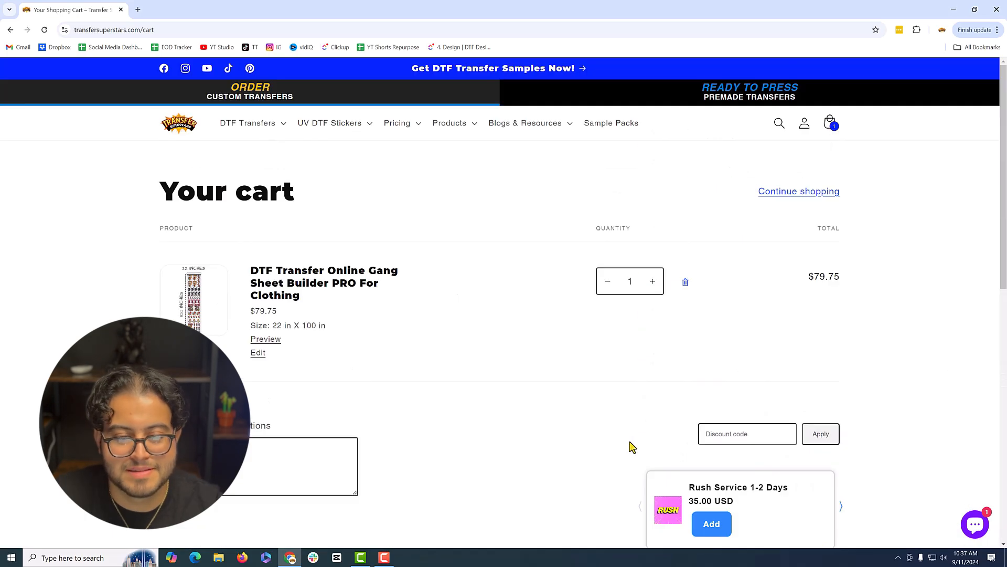